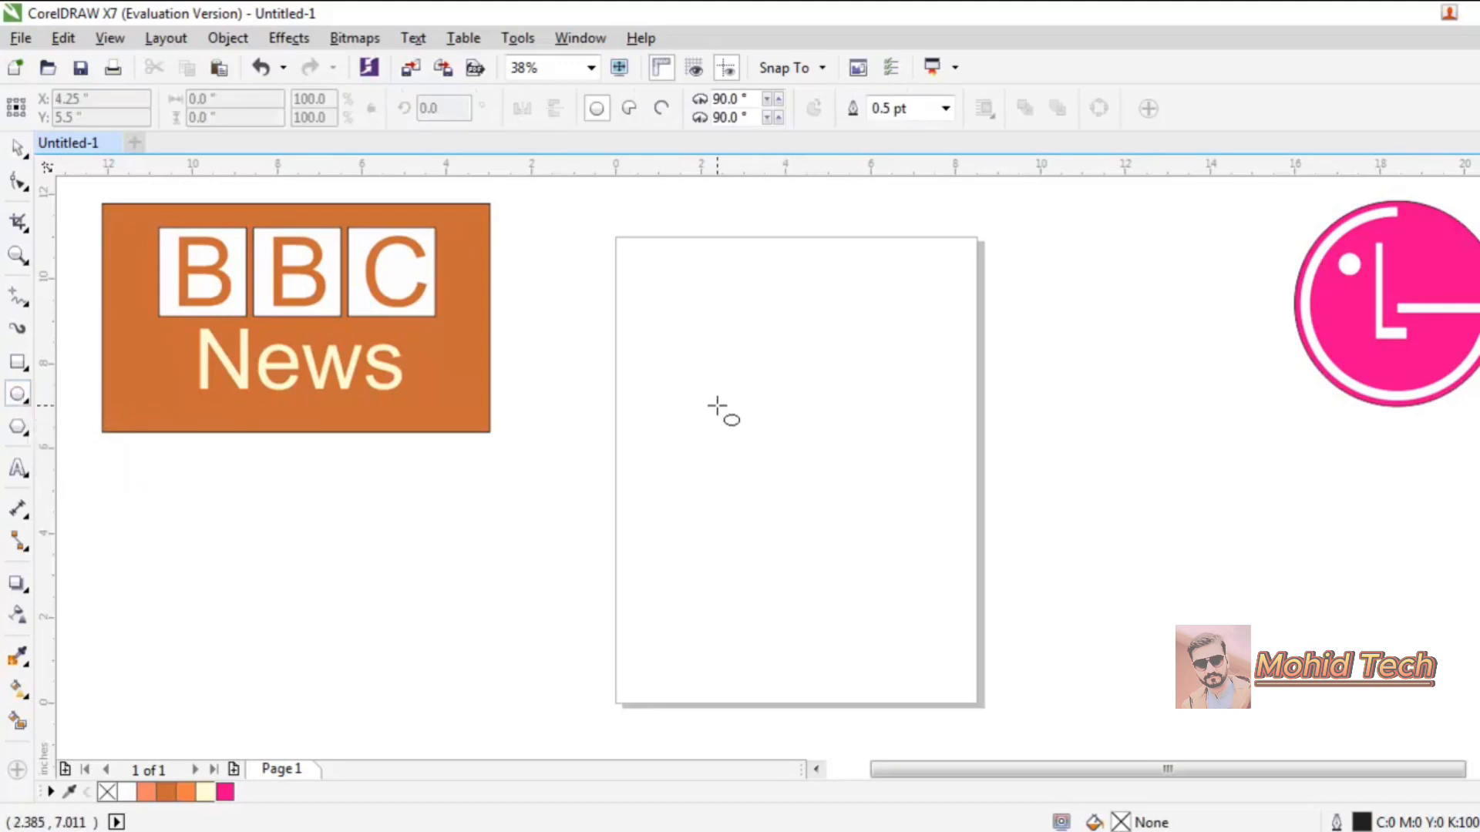
Draw a circle about 6.07 inches in diameter and move it near the middle of the page
{"action": "left_click_drag", "start_coordinate": [717, 406], "coordinate": [975, 614]}
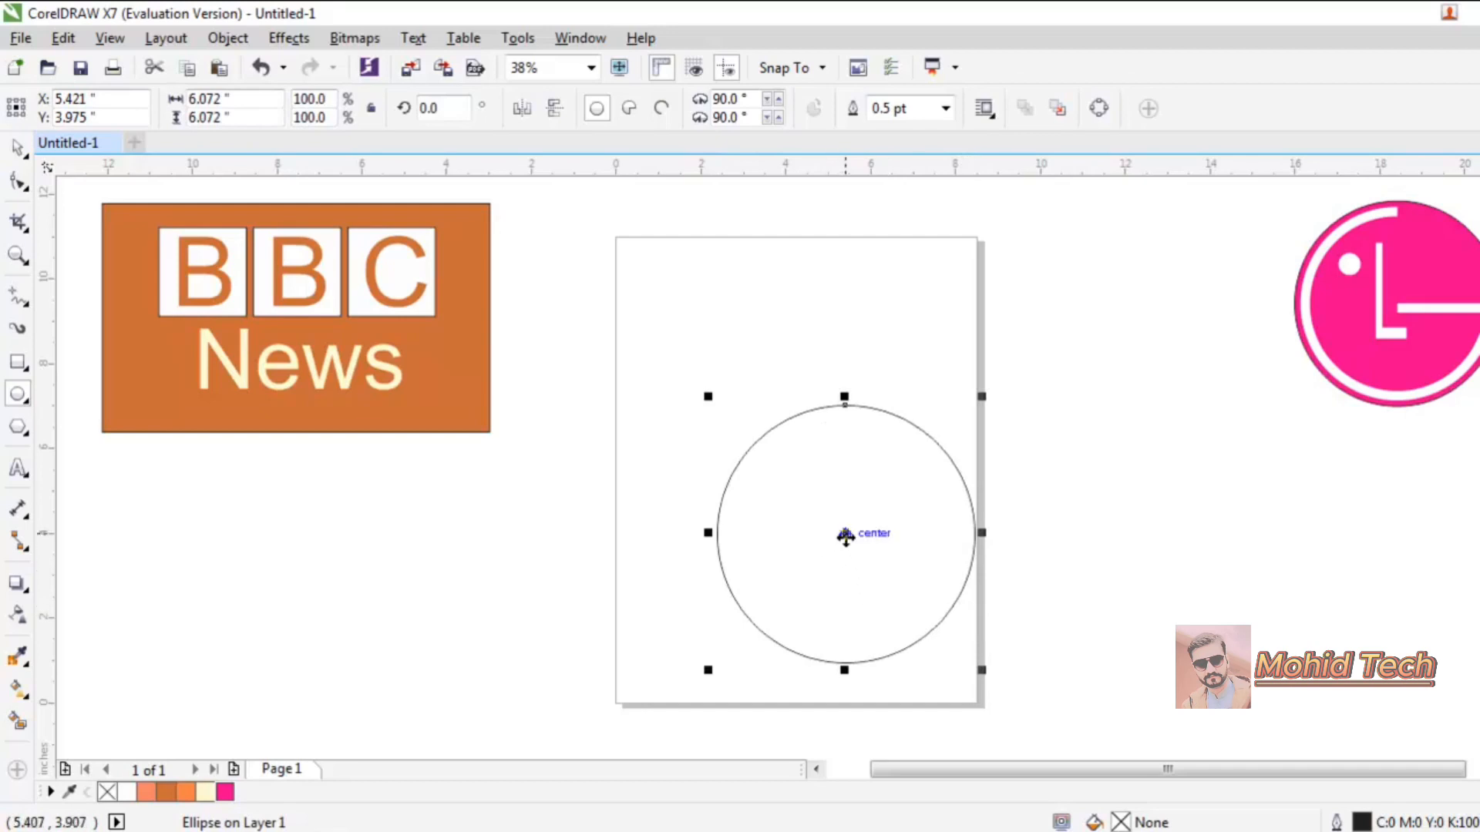
{"action": "left_click_drag", "start_coordinate": [845, 533], "coordinate": [780, 468]}
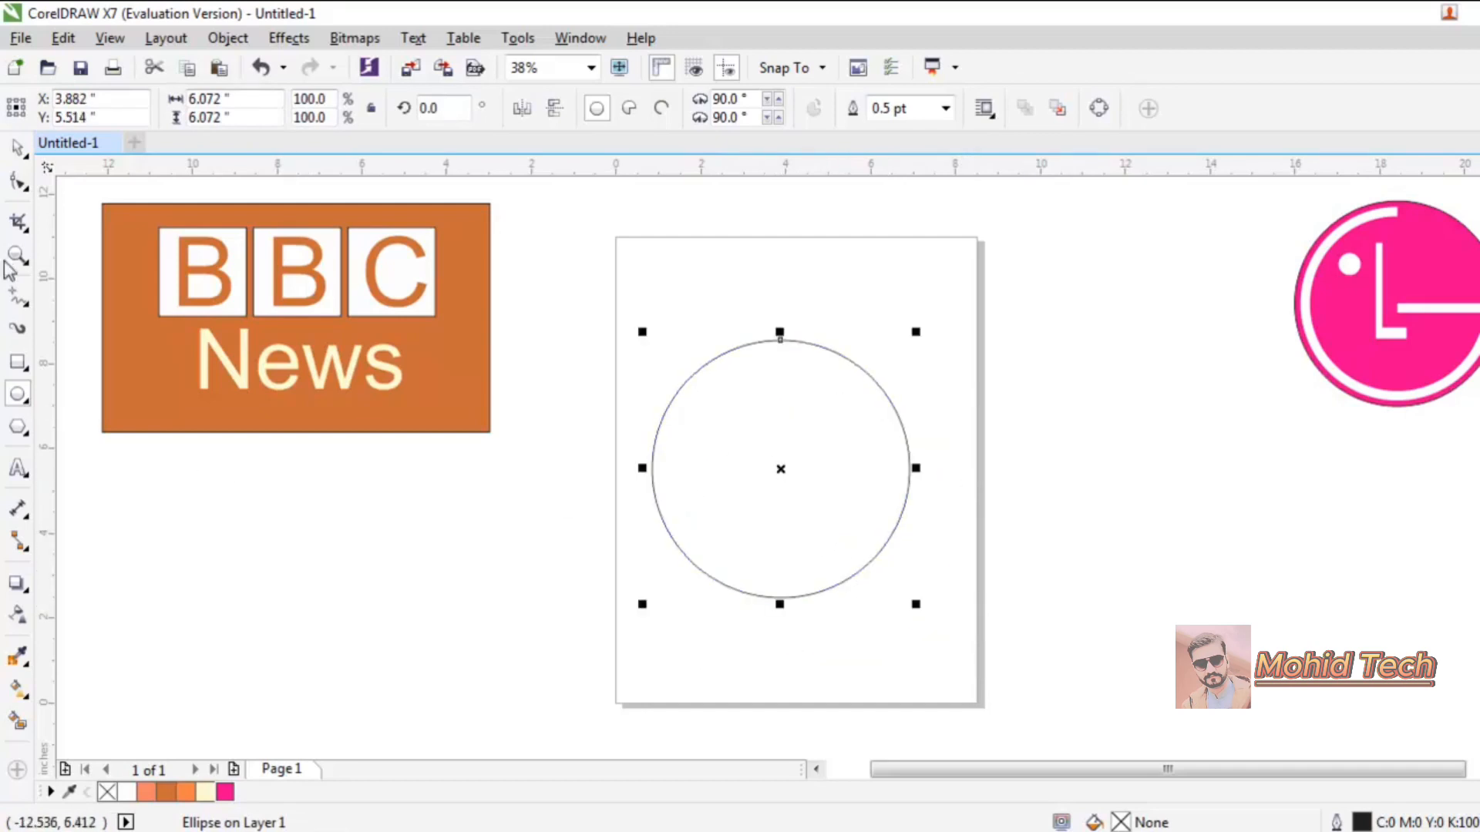
{"action": "left_click", "coordinate": [21, 303]}
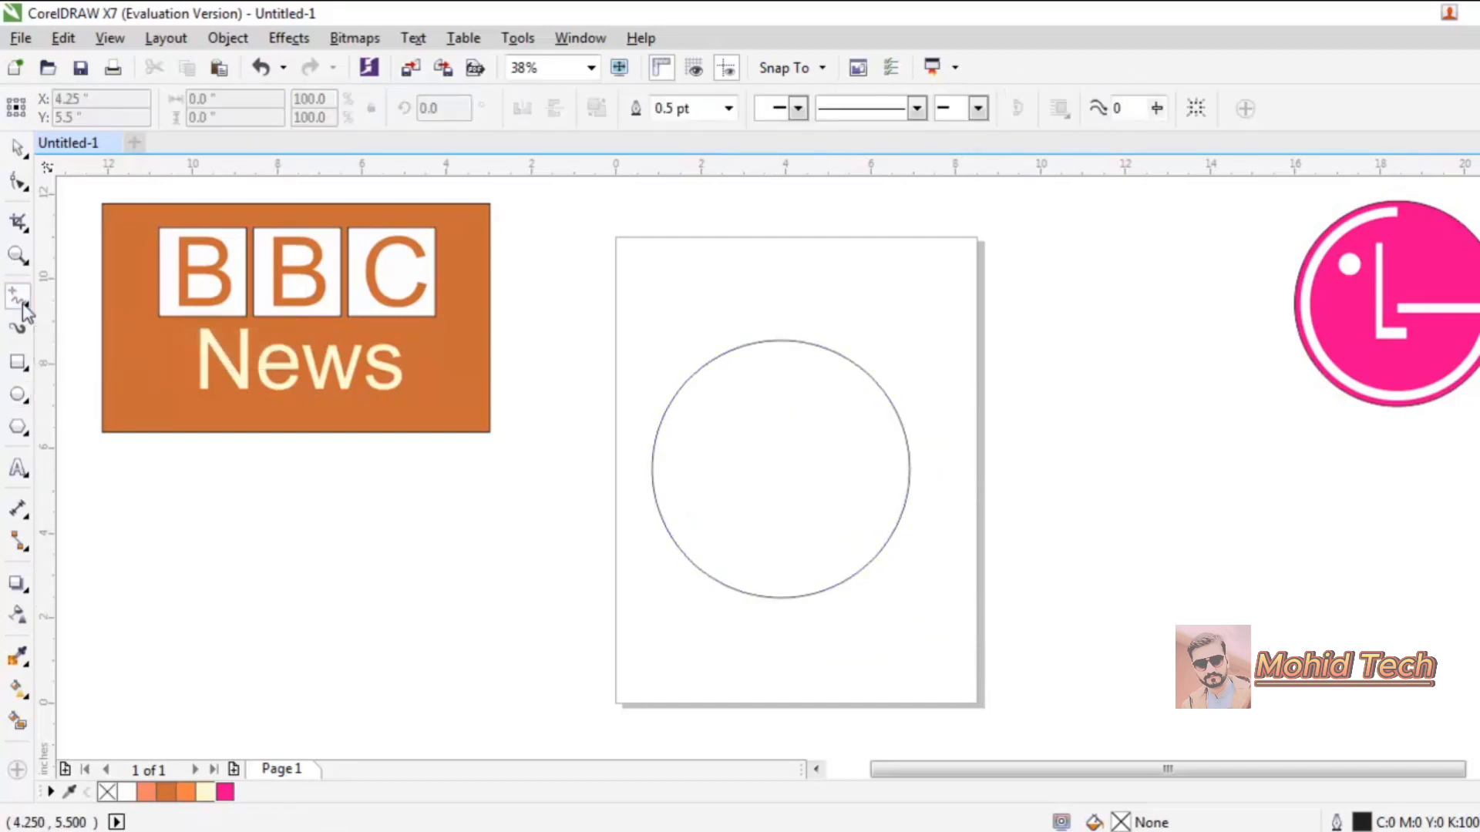
{"action": "left_click", "coordinate": [652, 449]}
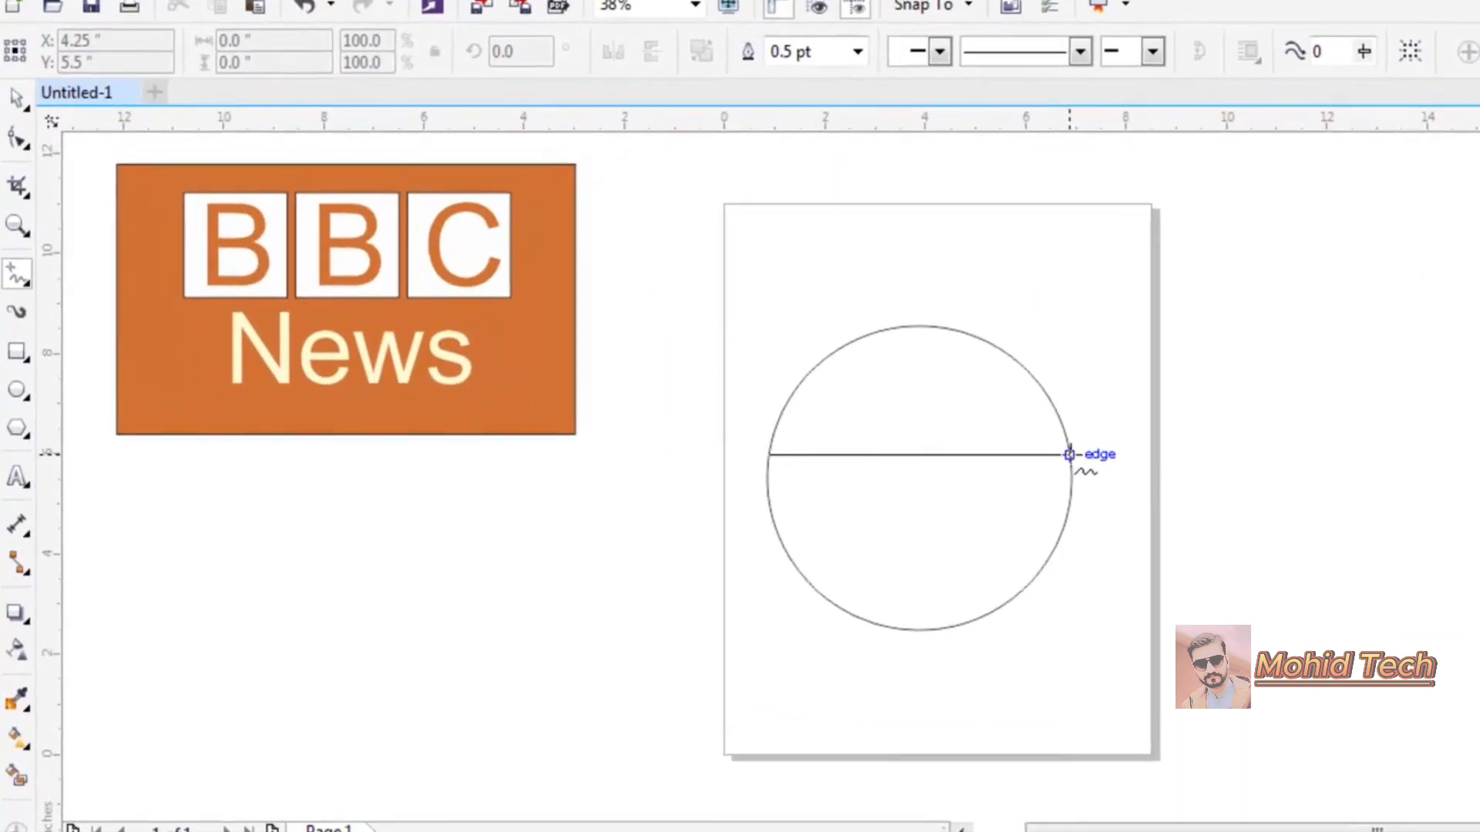
{"action": "left_click", "coordinate": [1069, 455]}
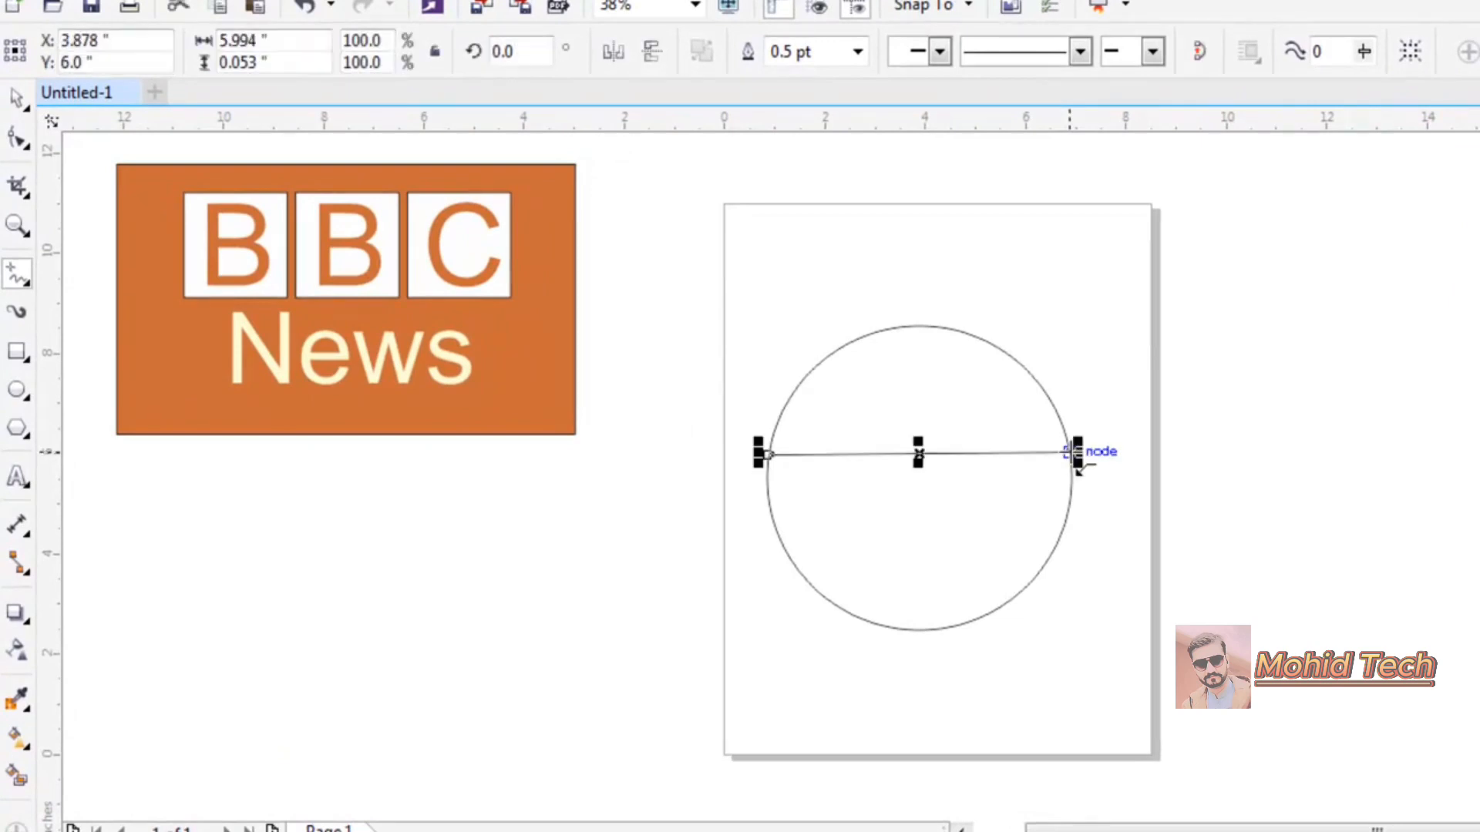
{"action": "left_click", "coordinate": [16, 97]}
{"action": "left_click", "coordinate": [633, 586]}
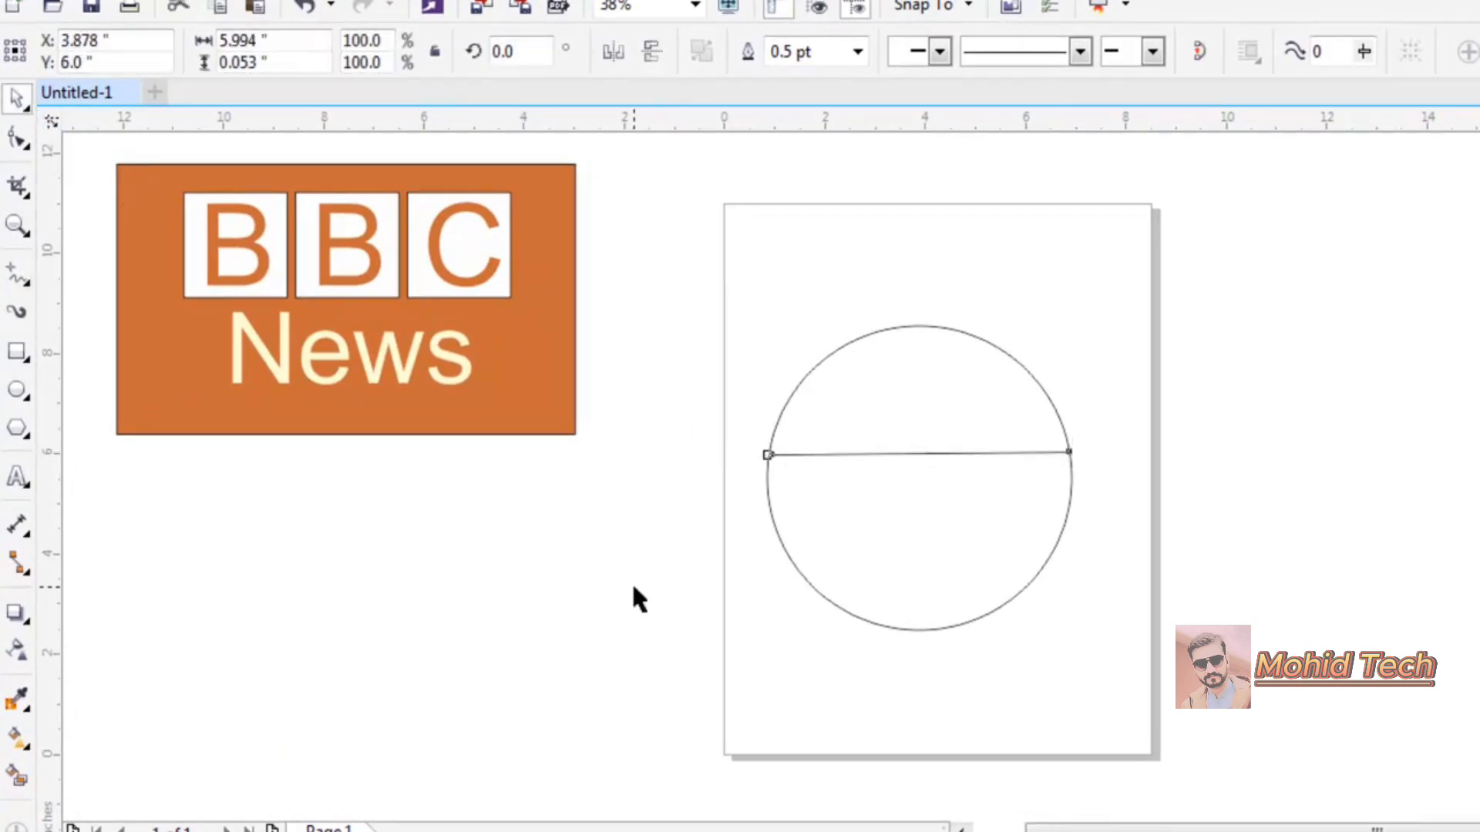
{"action": "left_click", "coordinate": [999, 448]}
{"action": "left_click", "coordinate": [991, 453]}
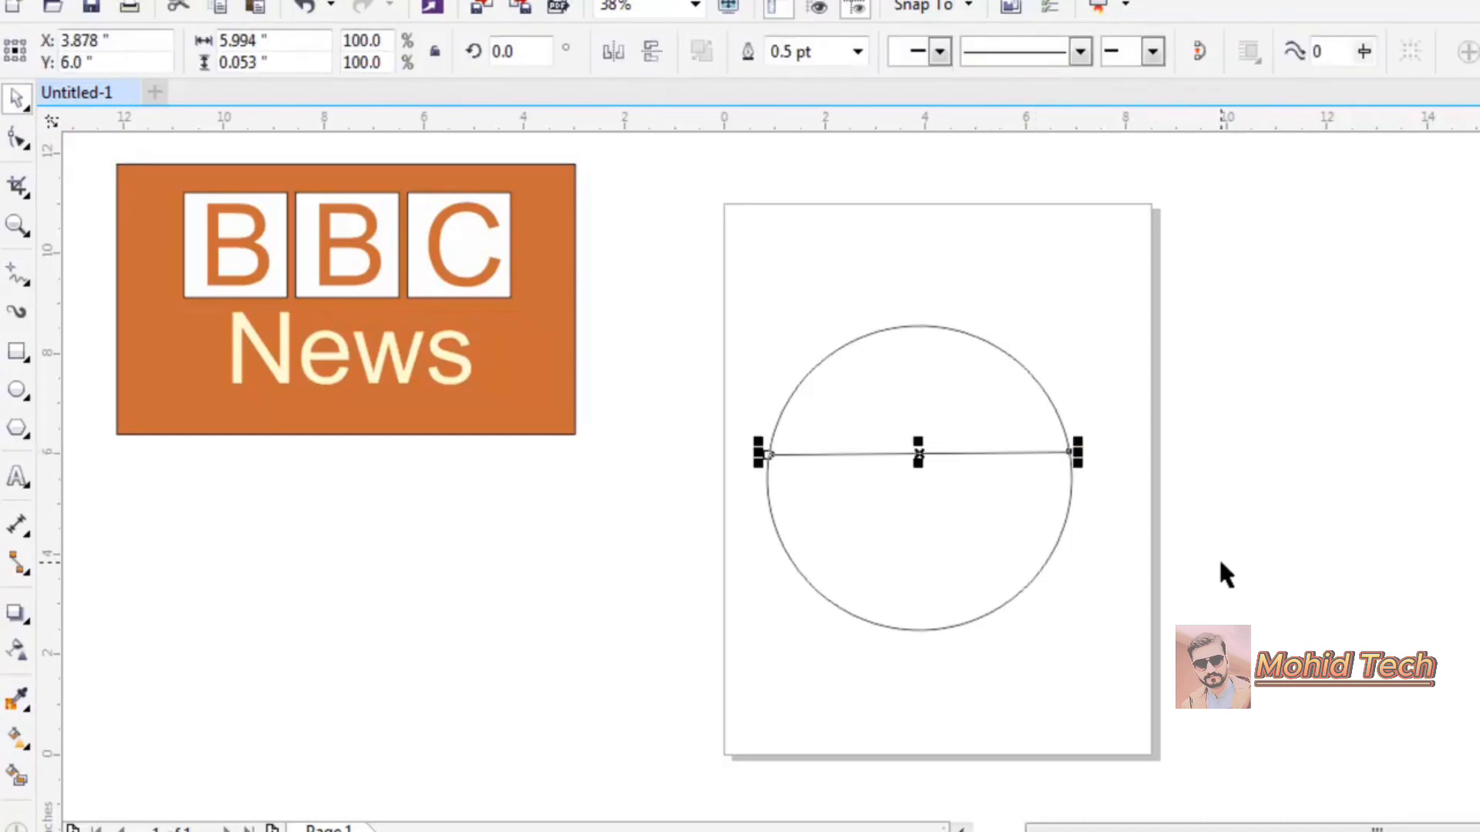
{"action": "key", "text": "Delete"}
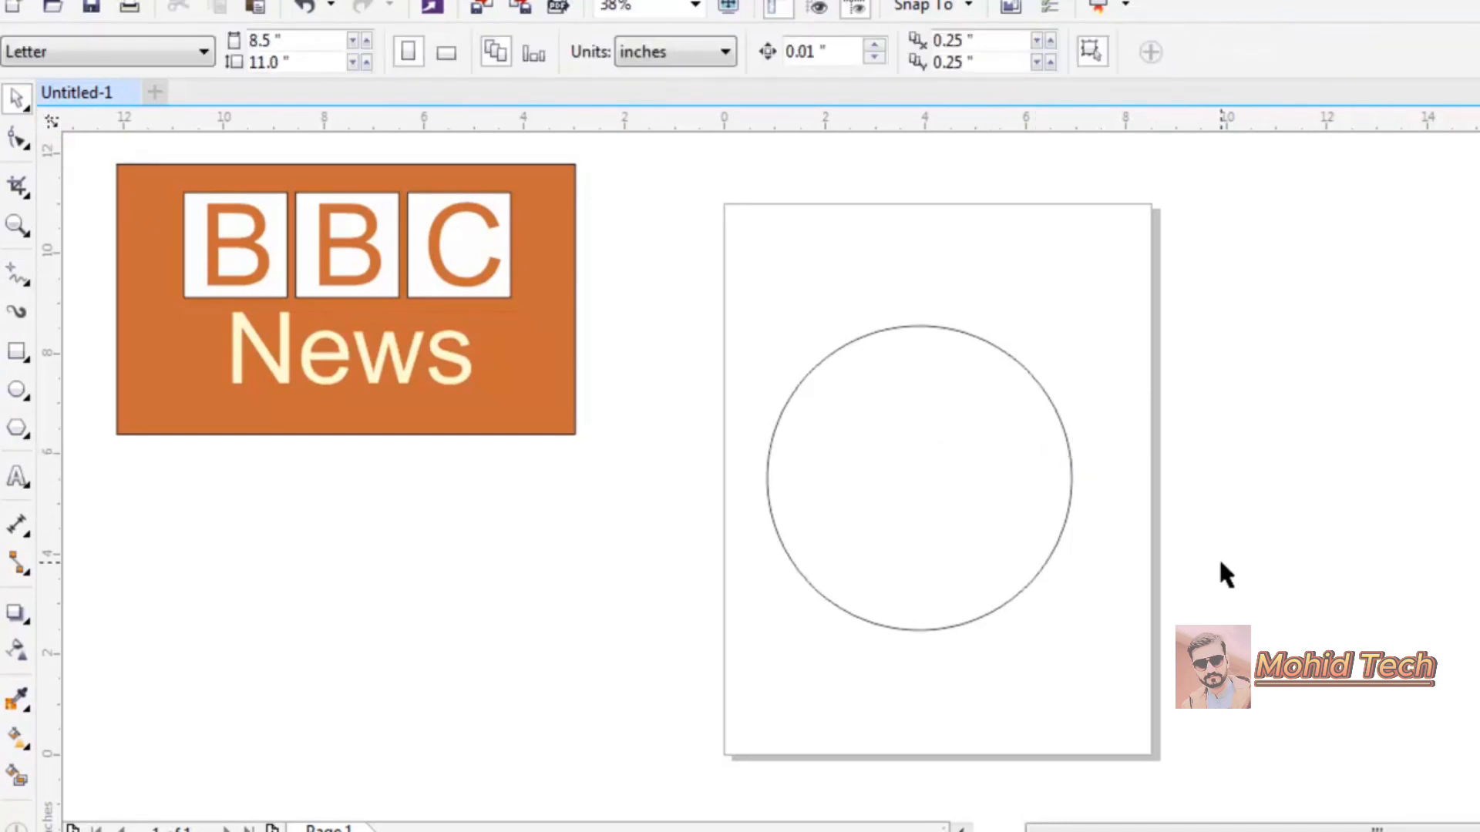
Draw a horizontal freehand line about 6.05 inches long from edge to edge of the circle, slightly above its centre
{"action": "left_click", "coordinate": [22, 279]}
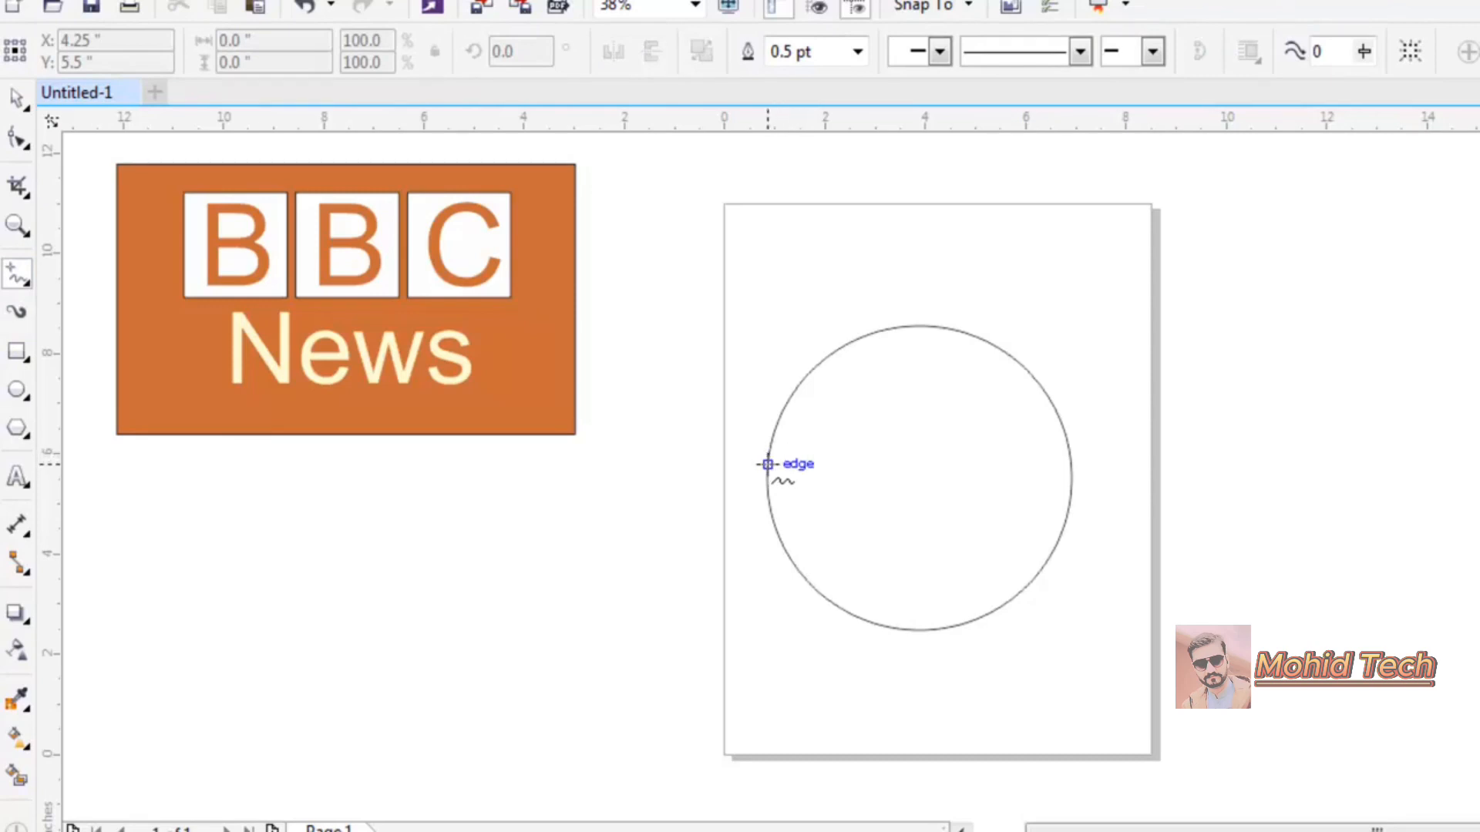
{"action": "left_click", "coordinate": [768, 465]}
{"action": "left_click", "coordinate": [1071, 465]}
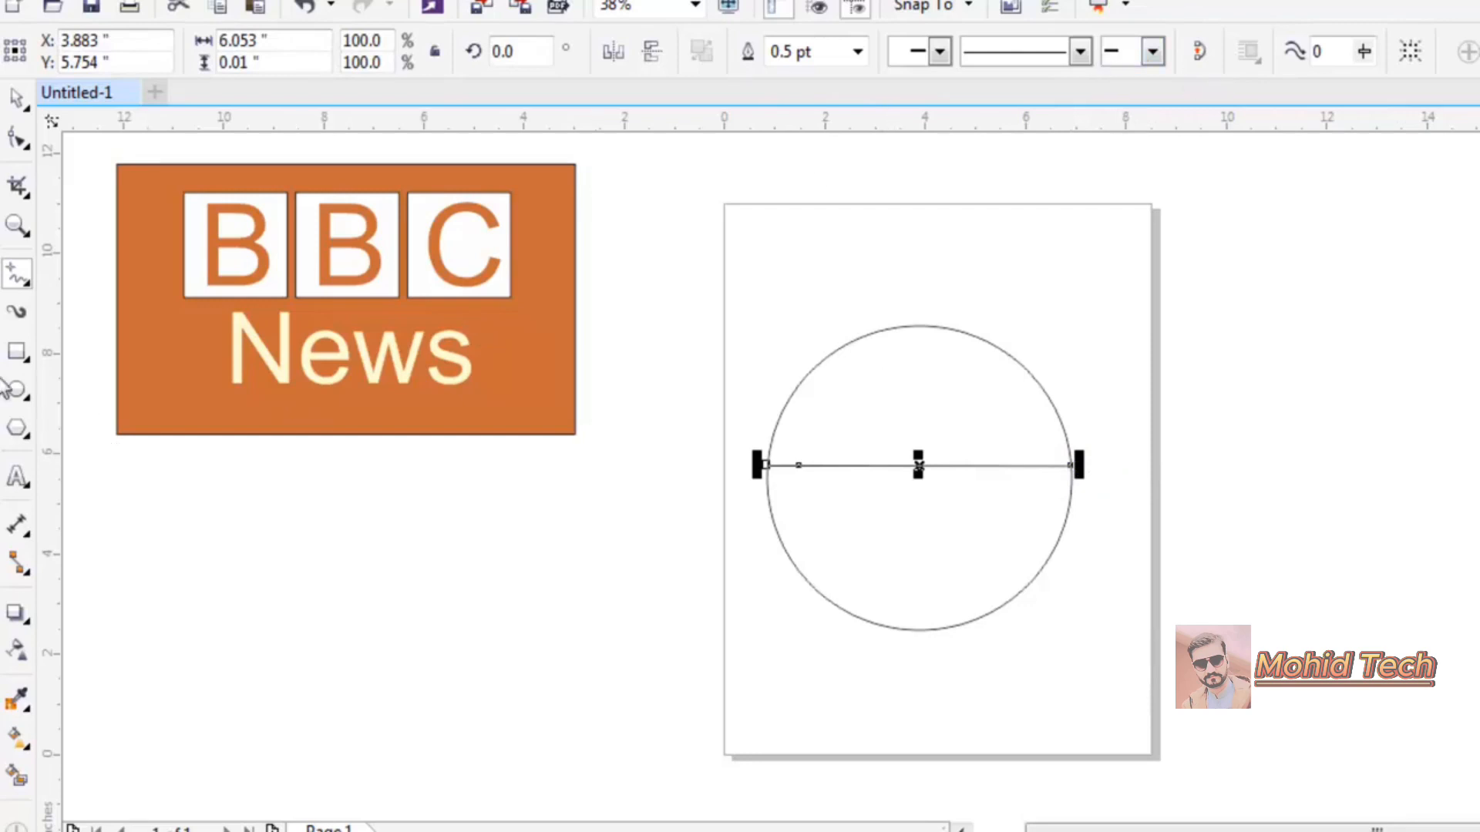
Convert the line across the circle to a curve and bend its right half upward into a wave about 0.69 inches high
{"action": "left_click", "coordinate": [21, 148]}
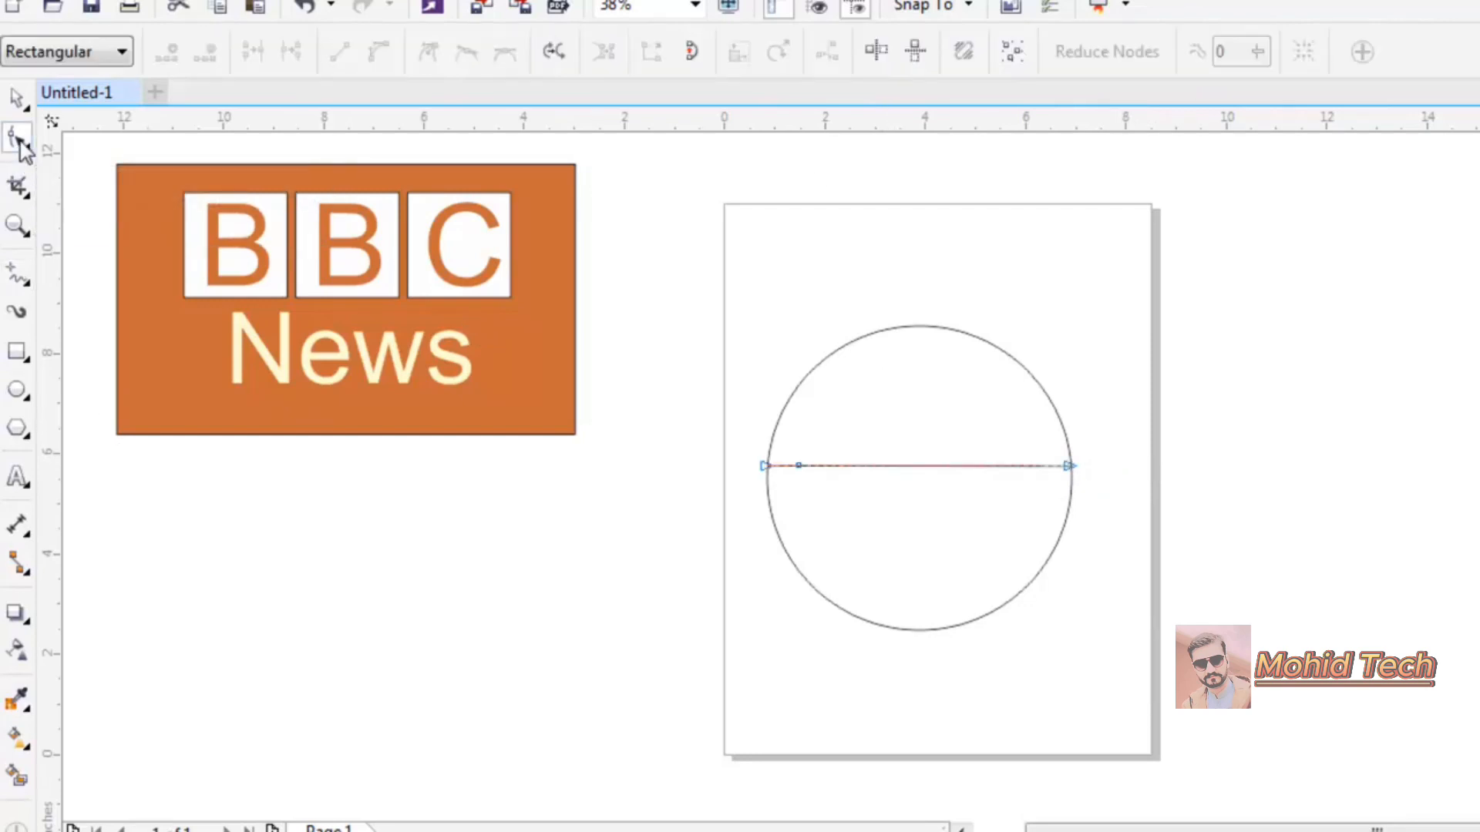
{"action": "right_click", "coordinate": [952, 465]}
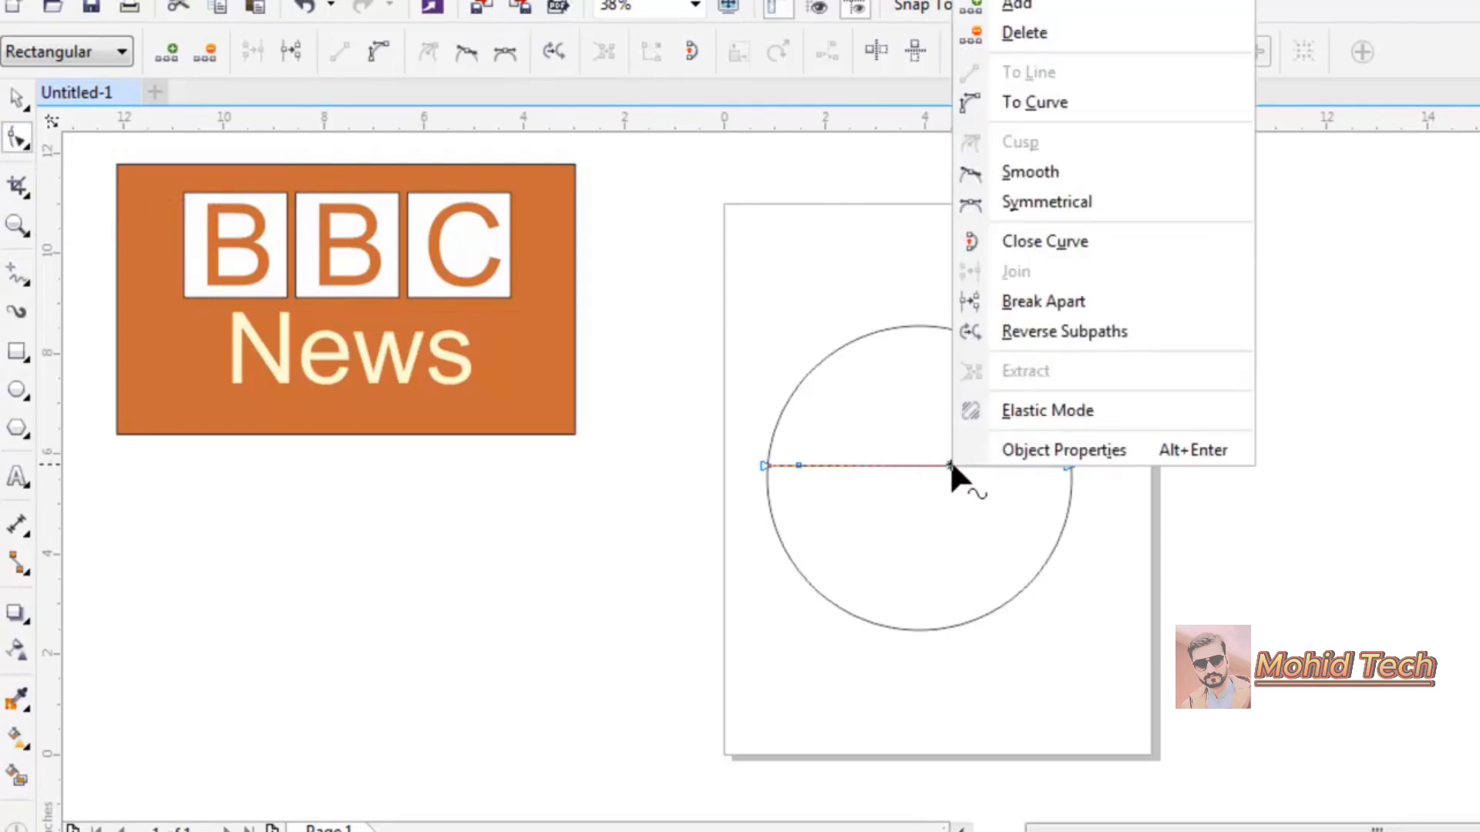
{"action": "left_click", "coordinate": [1091, 104]}
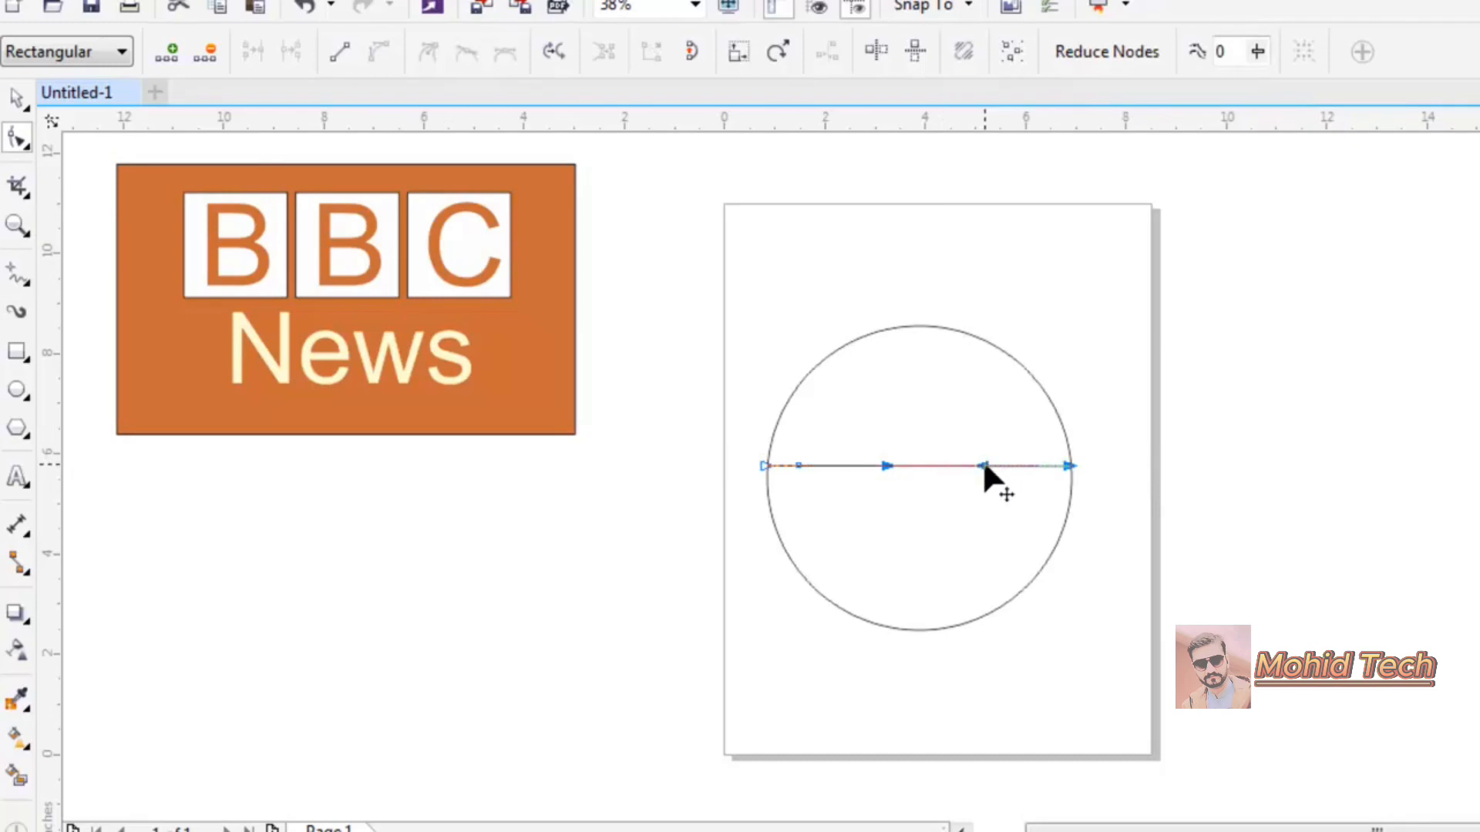
{"action": "left_click_drag", "start_coordinate": [982, 464], "coordinate": [995, 381]}
{"action": "left_click", "coordinate": [1108, 558]}
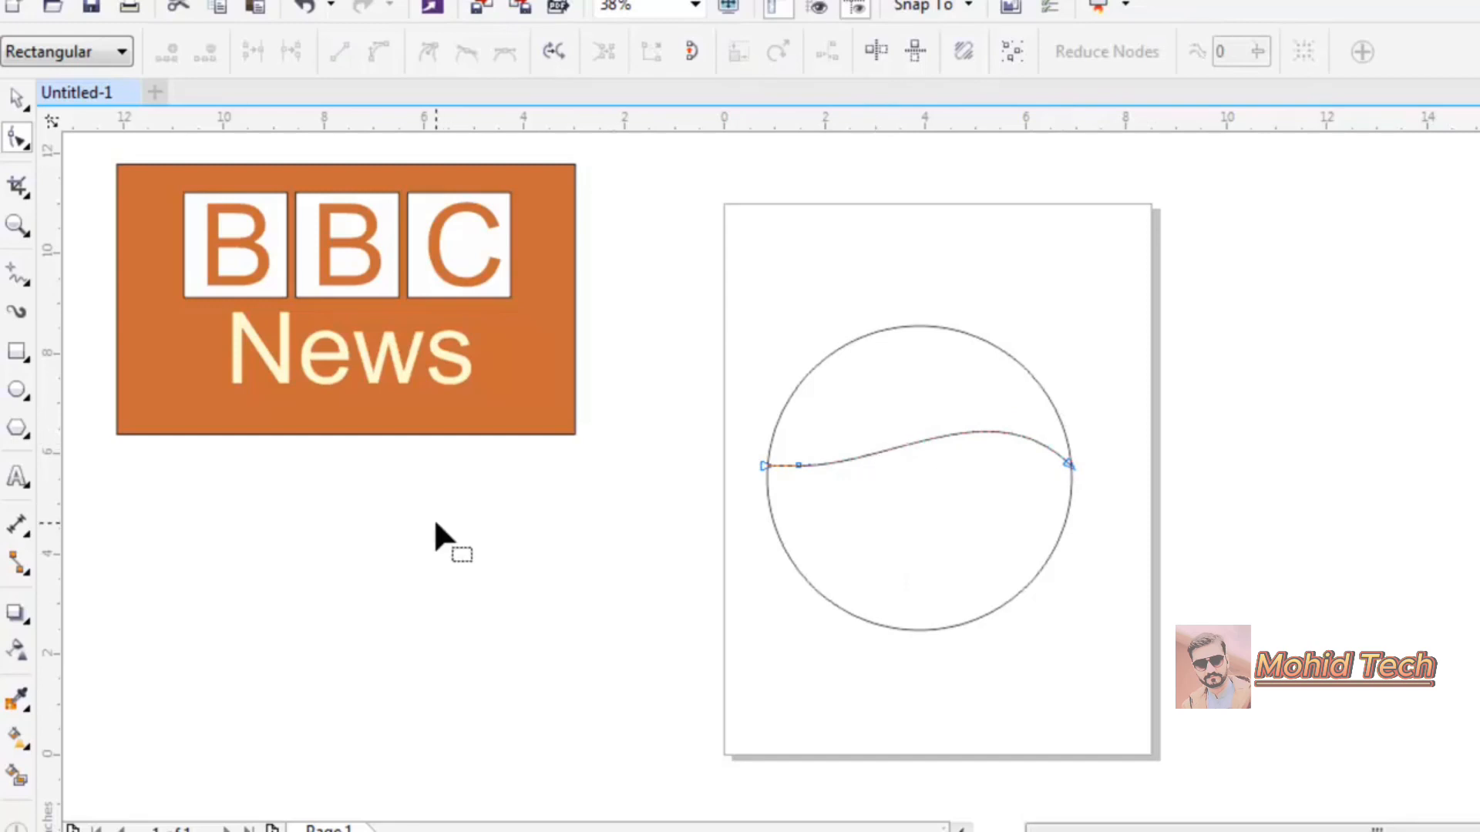
Duplicate the wave curve and nudge the copy straight down about 0.76 inches, forming a wavy band across the circle
{"action": "left_click", "coordinate": [15, 96]}
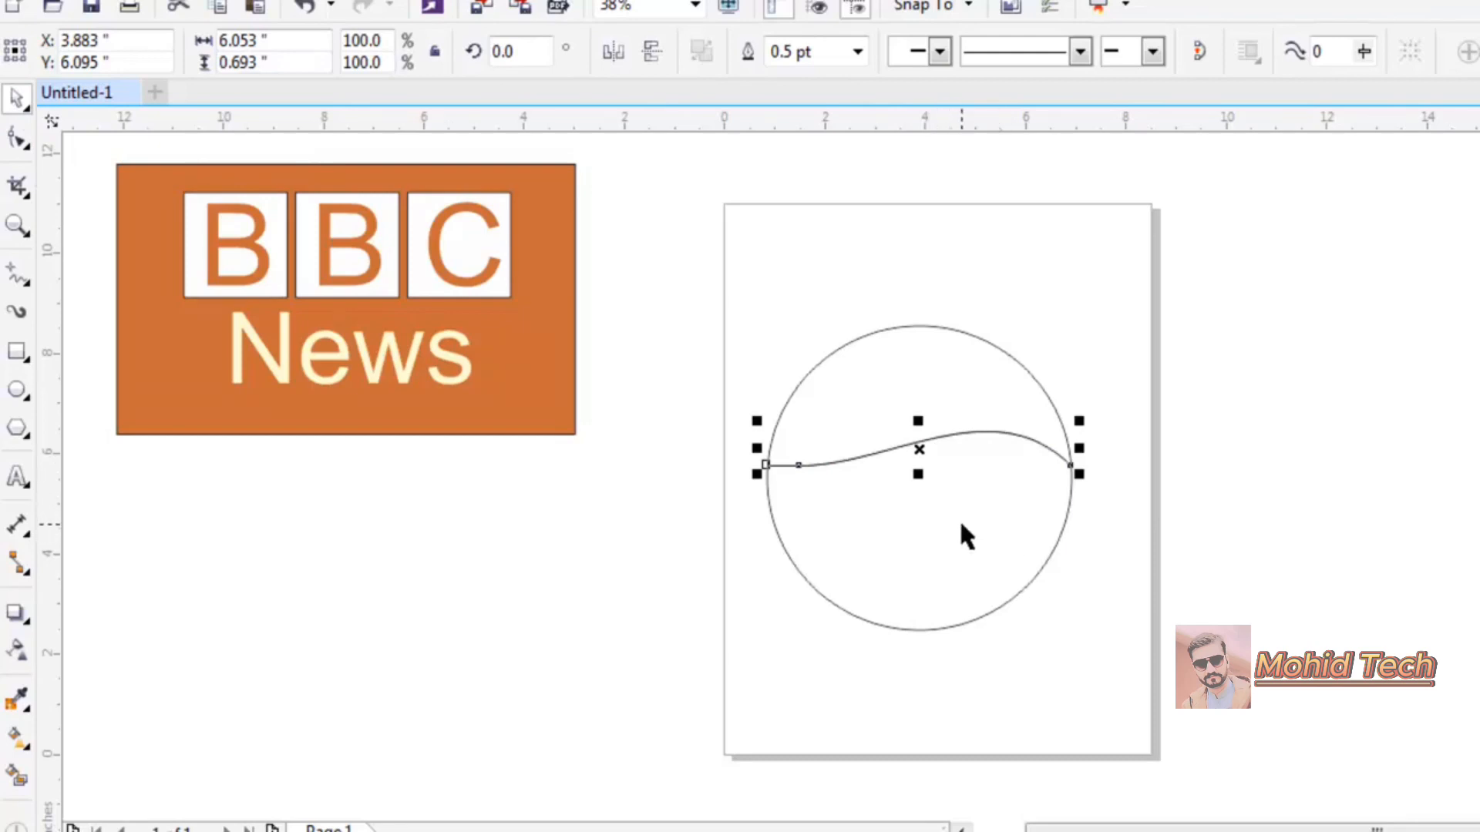
{"action": "key", "text": "Down"}
{"action": "key", "text": "Down"}
{"action": "key", "text": "Down"}
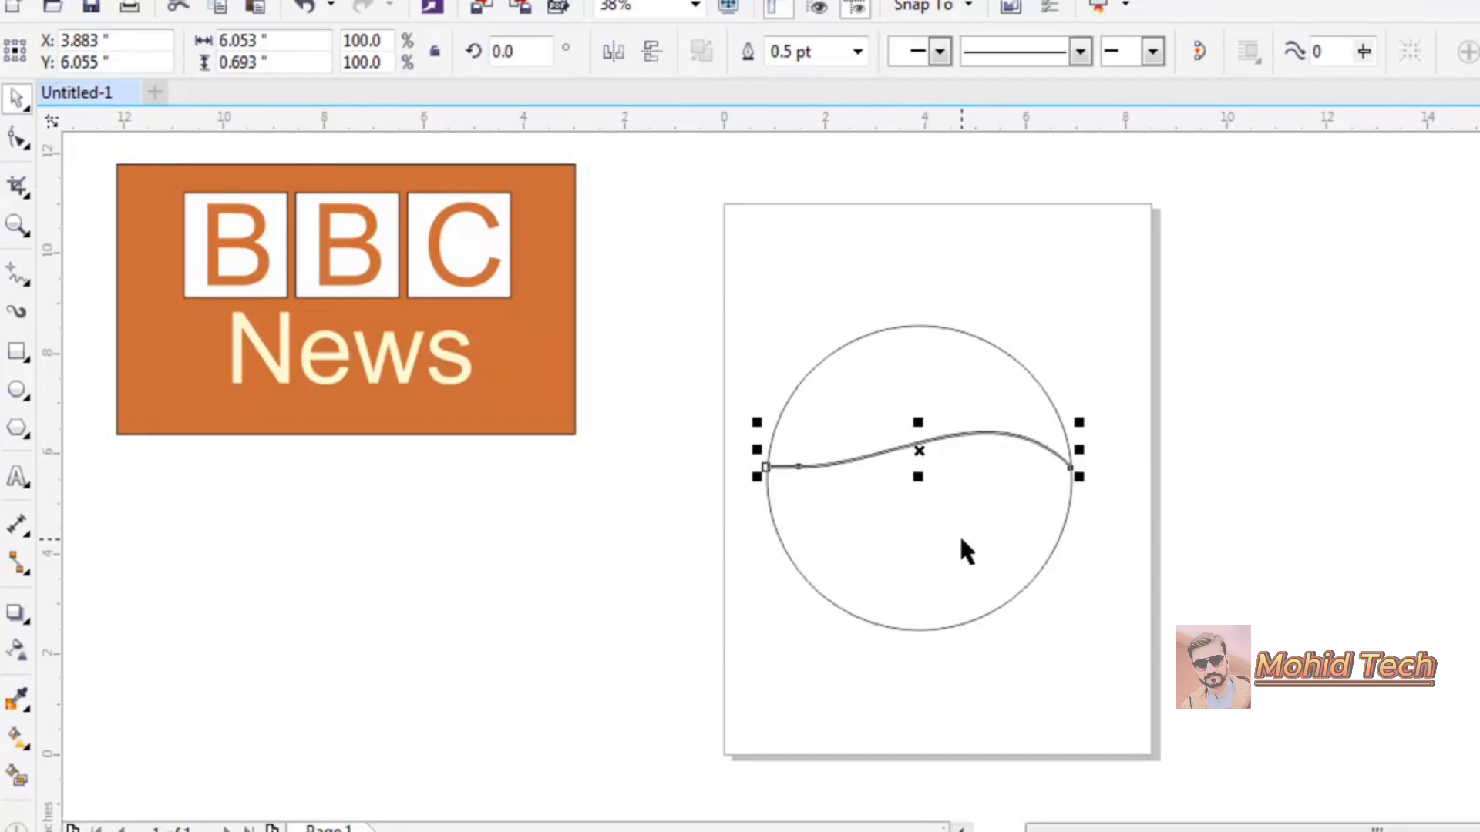
{"action": "key", "text": "Down"}
{"action": "key", "text": "Down"}
{"action": "key", "text": "Down"}
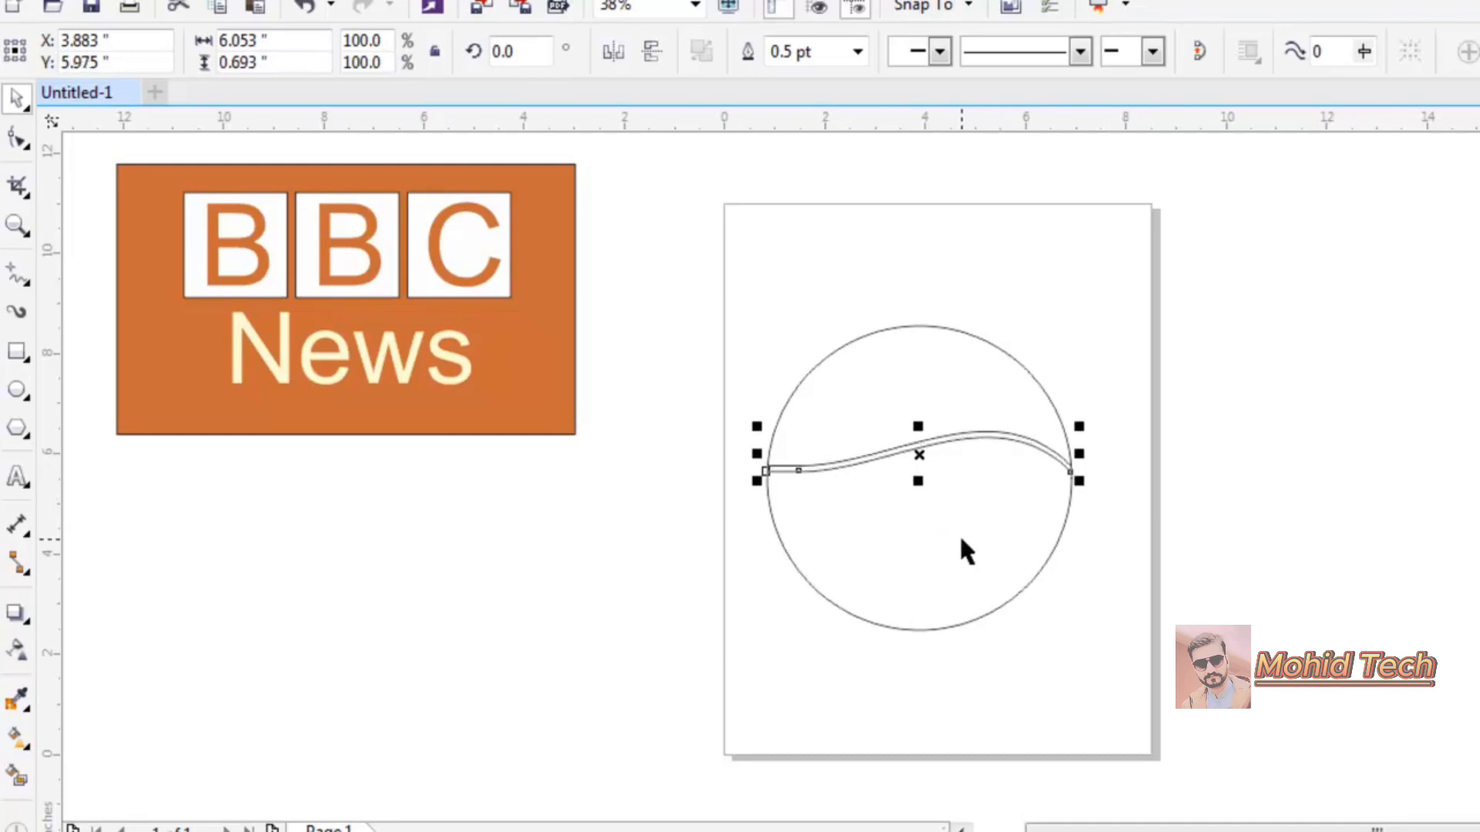
{"action": "key", "text": "Down"}
{"action": "key", "text": "Down"}
{"action": "key", "text": "Down"}
{"action": "key", "text": "Down"}
{"action": "key", "text": "Down"}
{"action": "key", "text": "Down"}
{"action": "key", "text": "Down"}
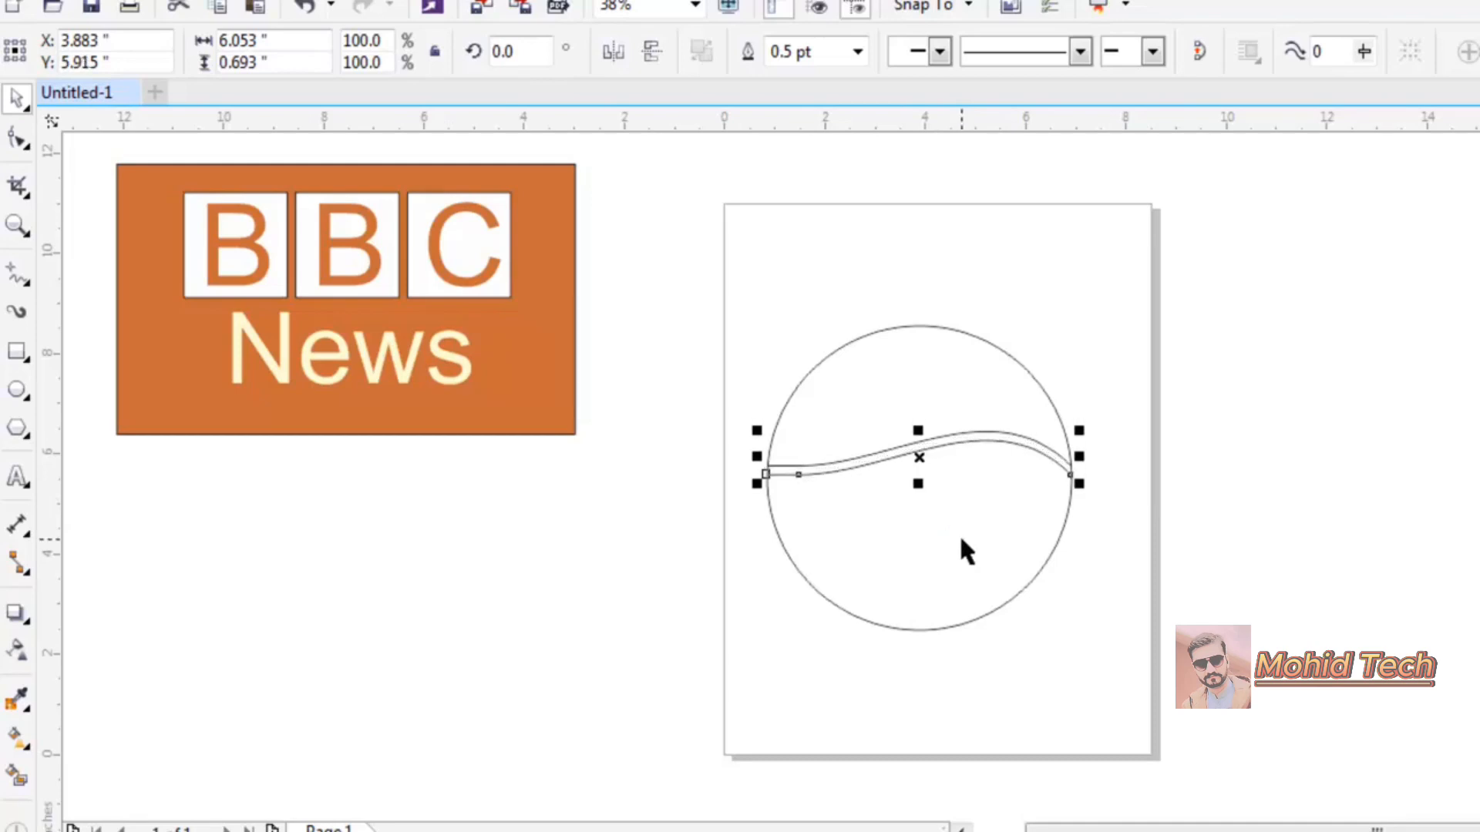
{"action": "key", "text": "Down"}
{"action": "key", "text": "Down"}
{"action": "key", "text": "Down"}
{"action": "key", "text": "Down"}
{"action": "key", "text": "Down"}
{"action": "key", "text": "Down"}
{"action": "key", "text": "Down"}
{"action": "key", "text": "Down"}
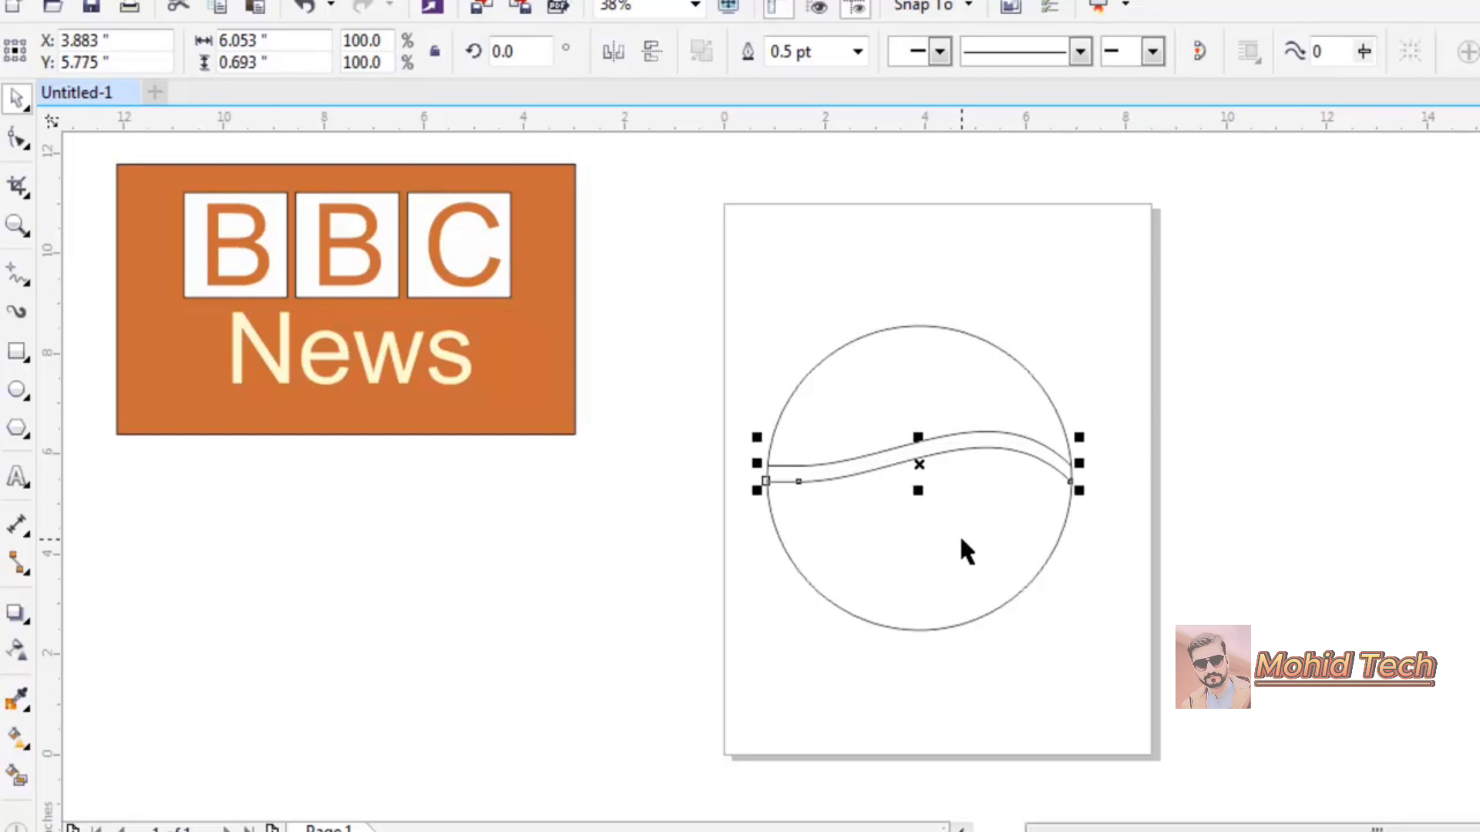
{"action": "key", "text": "Down"}
{"action": "key", "text": "Down"}
{"action": "key", "text": "Down"}
{"action": "key", "text": "Down"}
{"action": "key", "text": "Down"}
{"action": "key", "text": "Down"}
{"action": "key", "text": "Down"}
{"action": "key", "text": "Down"}
{"action": "key", "text": "Down"}
{"action": "key", "text": "Down"}
{"action": "key", "text": "Down"}
{"action": "key", "text": "Down"}
{"action": "key", "text": "Down"}
{"action": "key", "text": "Down"}
{"action": "key", "text": "Down"}
{"action": "key", "text": "Down"}
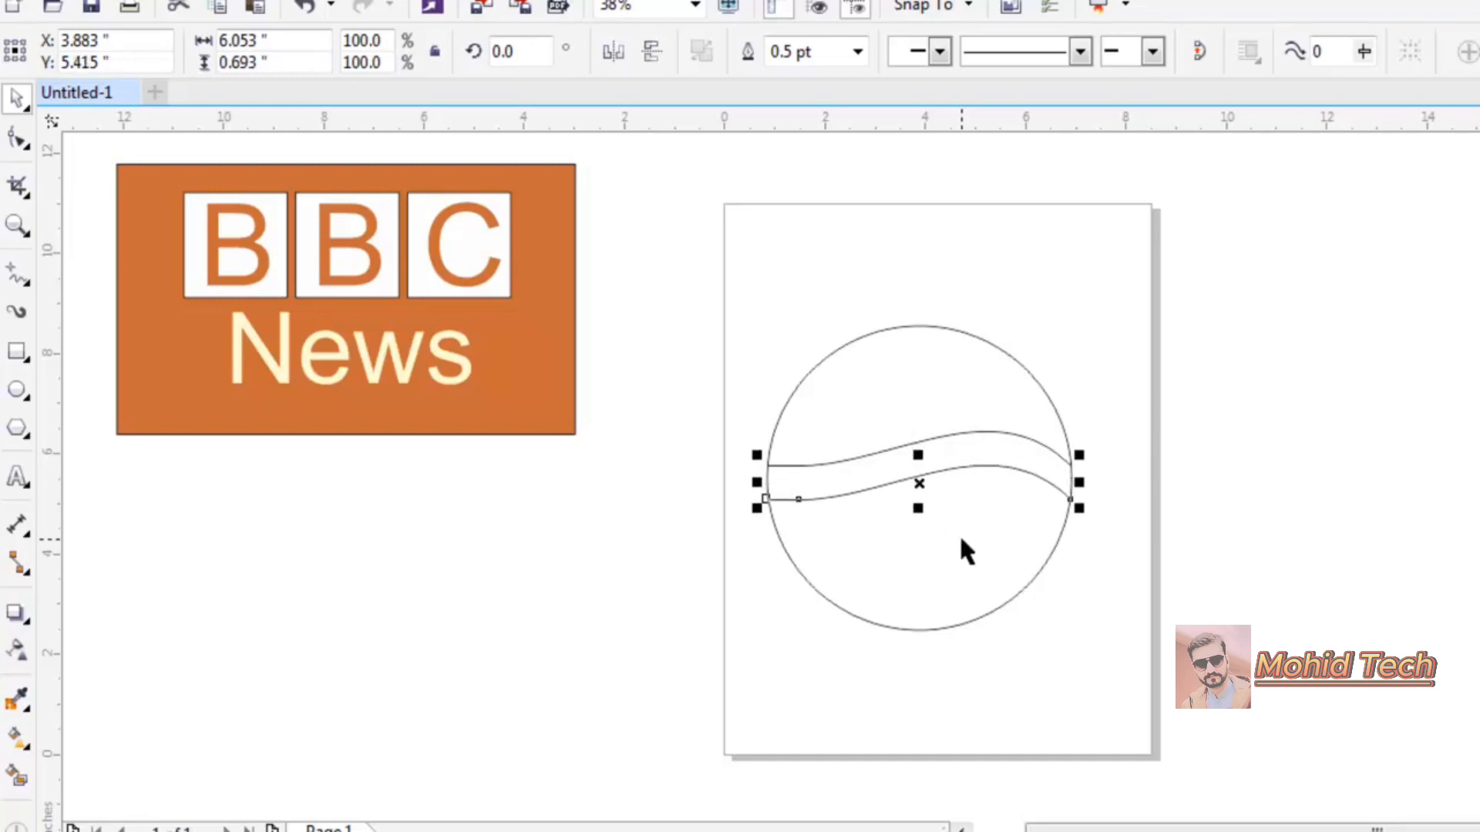
{"action": "key", "text": "Down"}
{"action": "key", "text": "Down"}
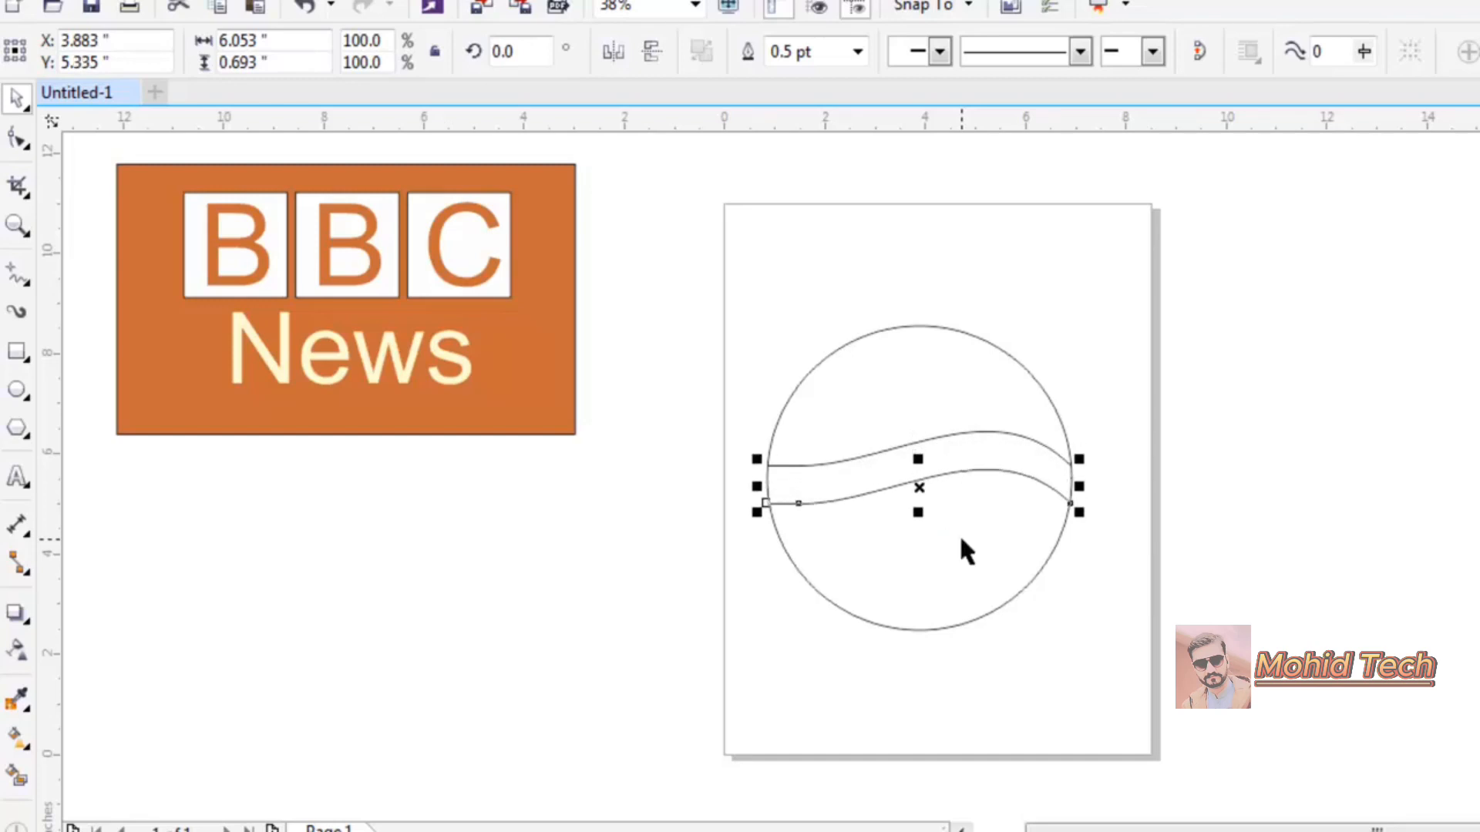
{"action": "left_click", "coordinate": [1058, 328]}
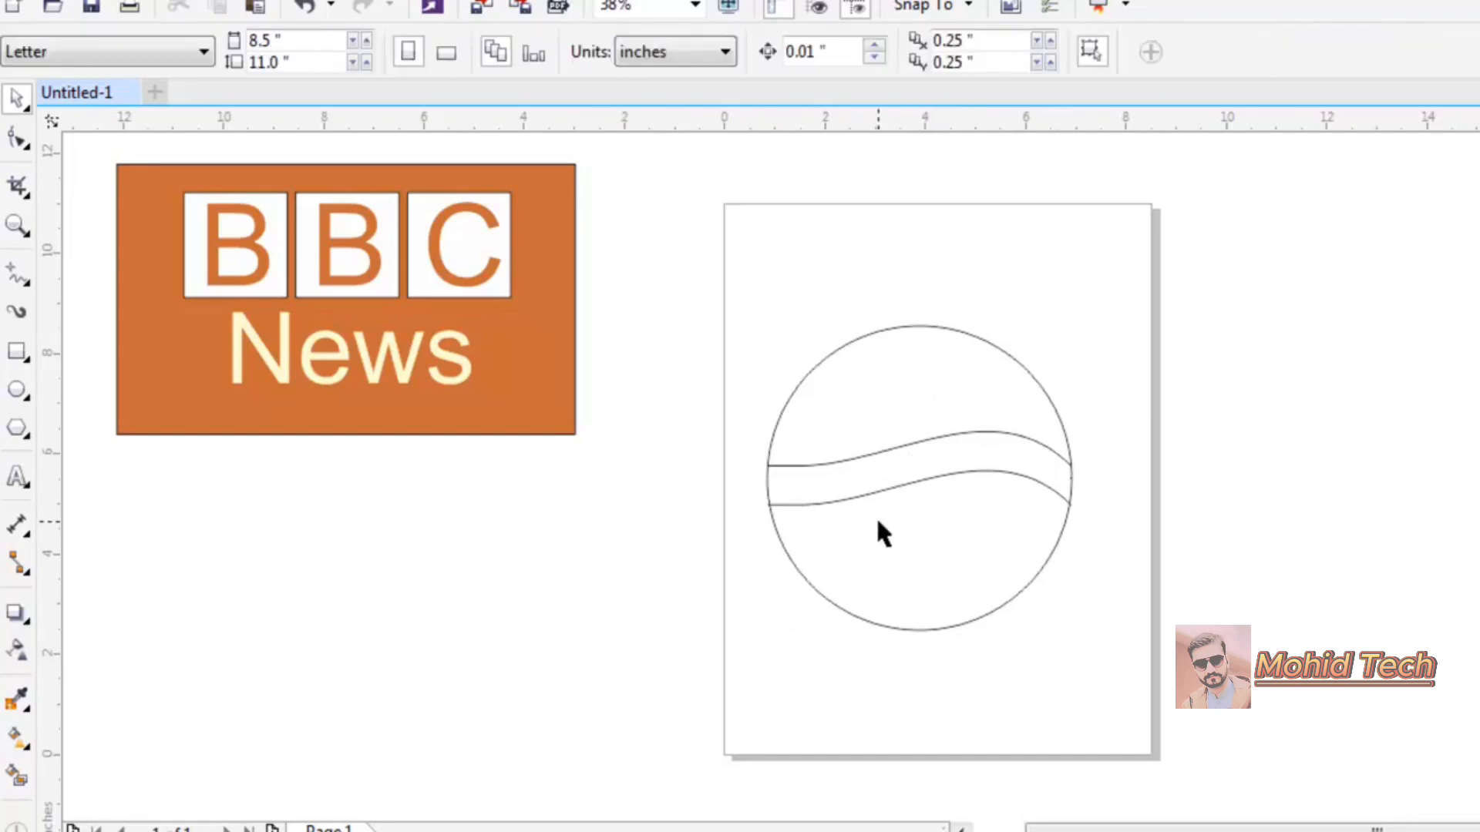
Smart-fill the circle's area below the wavy band with bright blue and a 10 pt yellow outline
{"action": "left_click", "coordinate": [25, 780]}
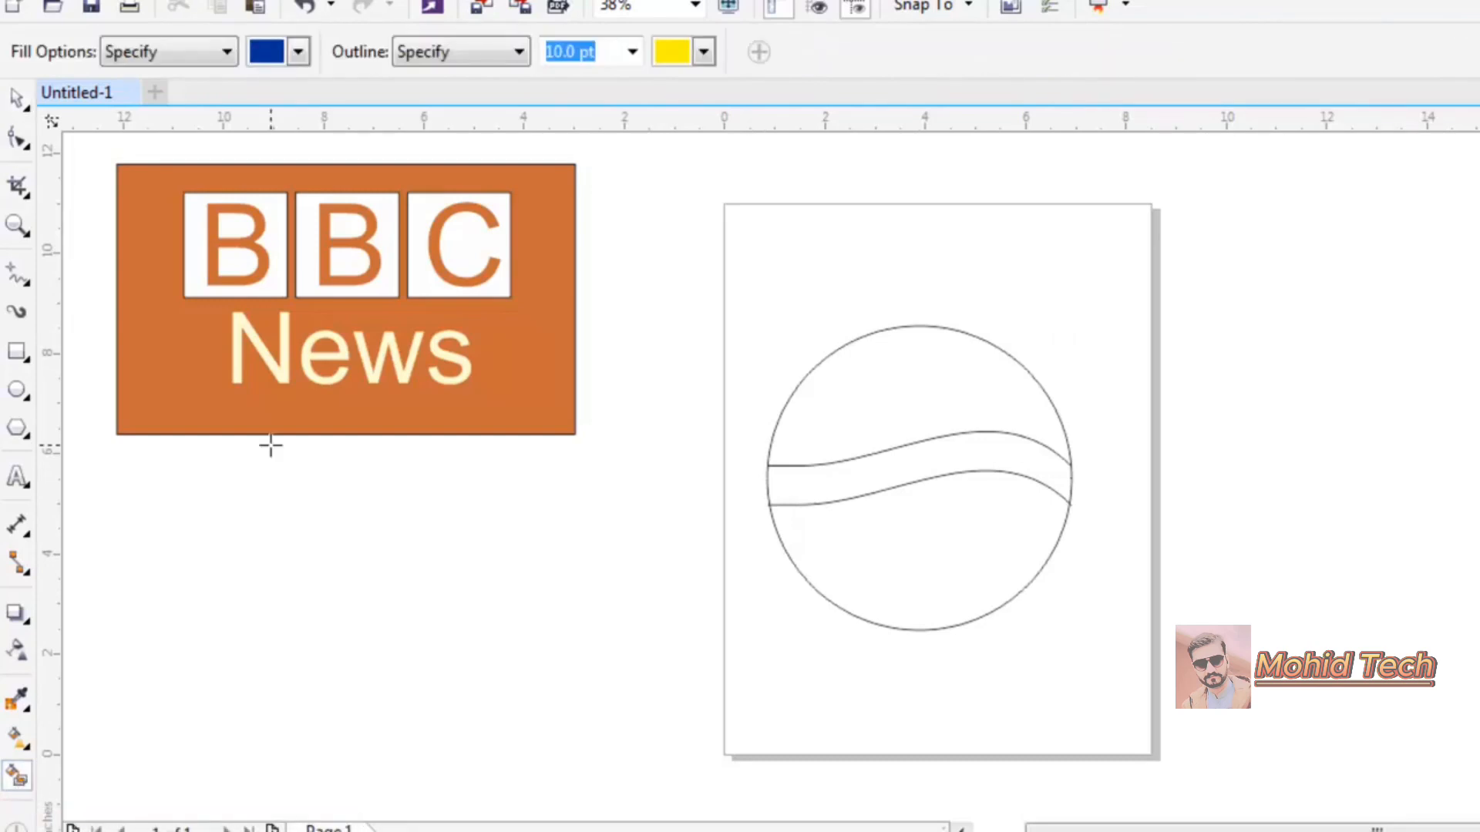
{"action": "left_click", "coordinate": [301, 54]}
{"action": "left_click", "coordinate": [302, 54]}
{"action": "left_click", "coordinate": [299, 52]}
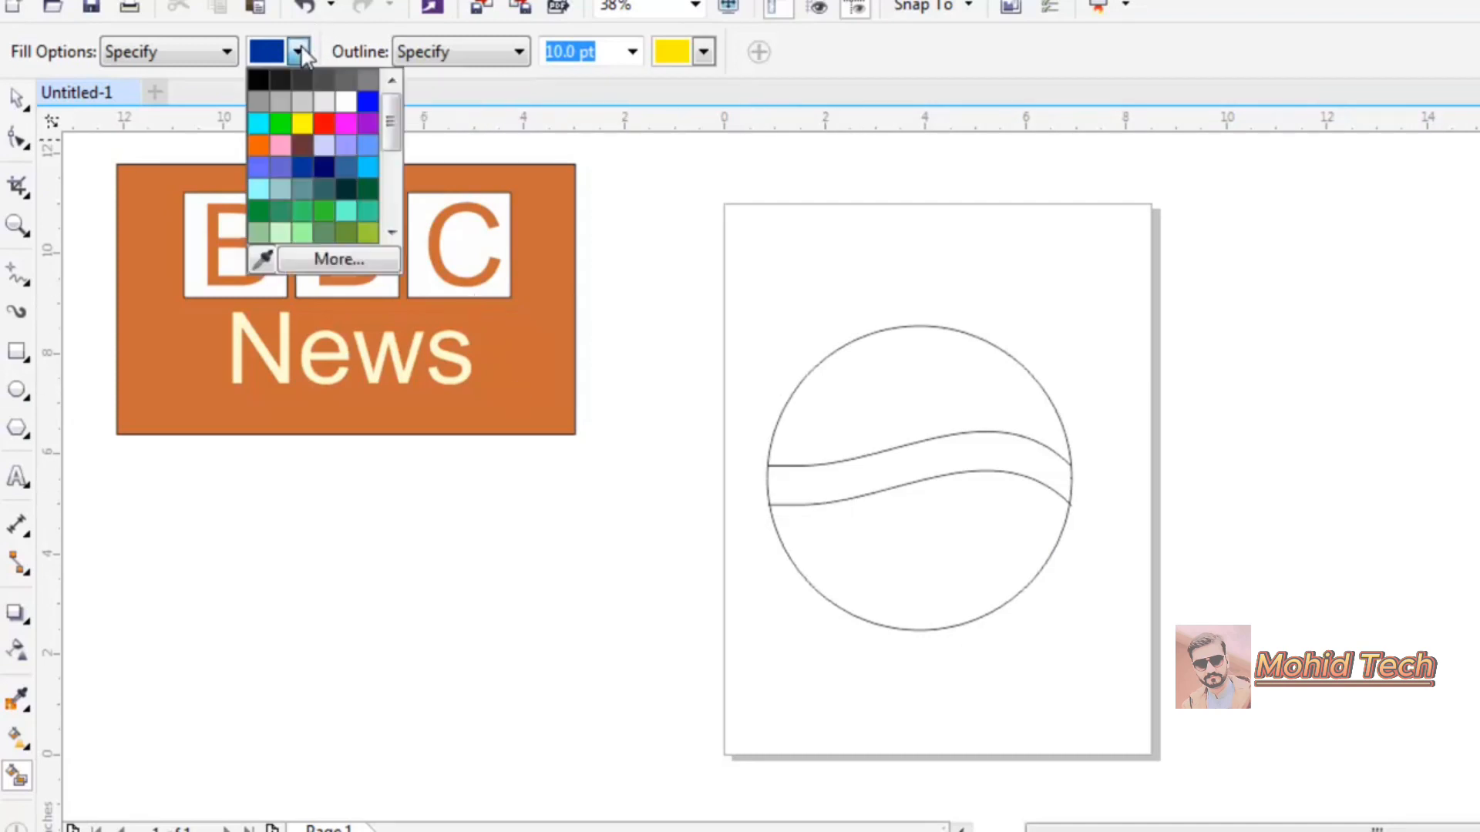
{"action": "left_click", "coordinate": [366, 101]}
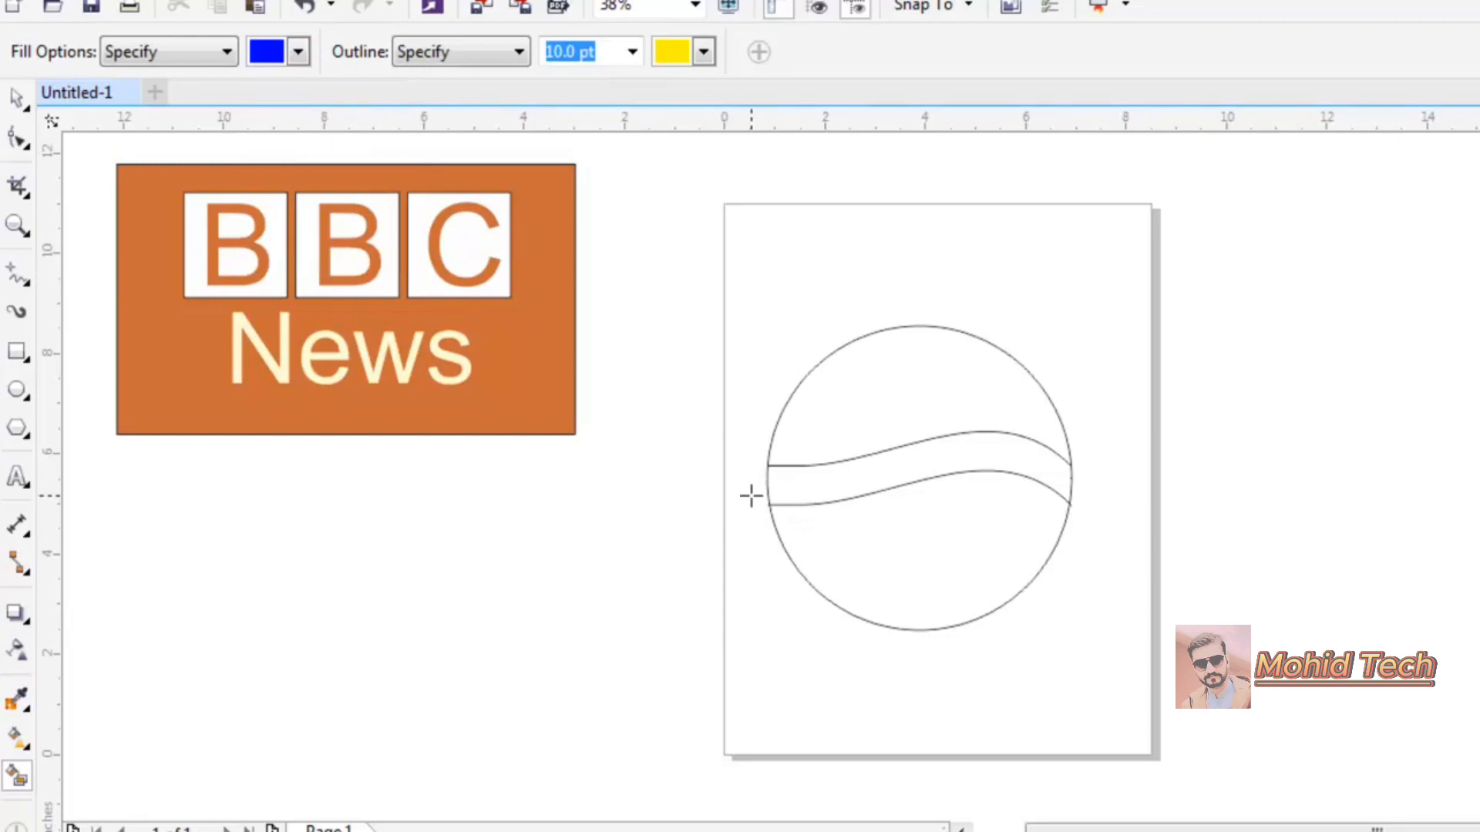
{"action": "left_click", "coordinate": [966, 568]}
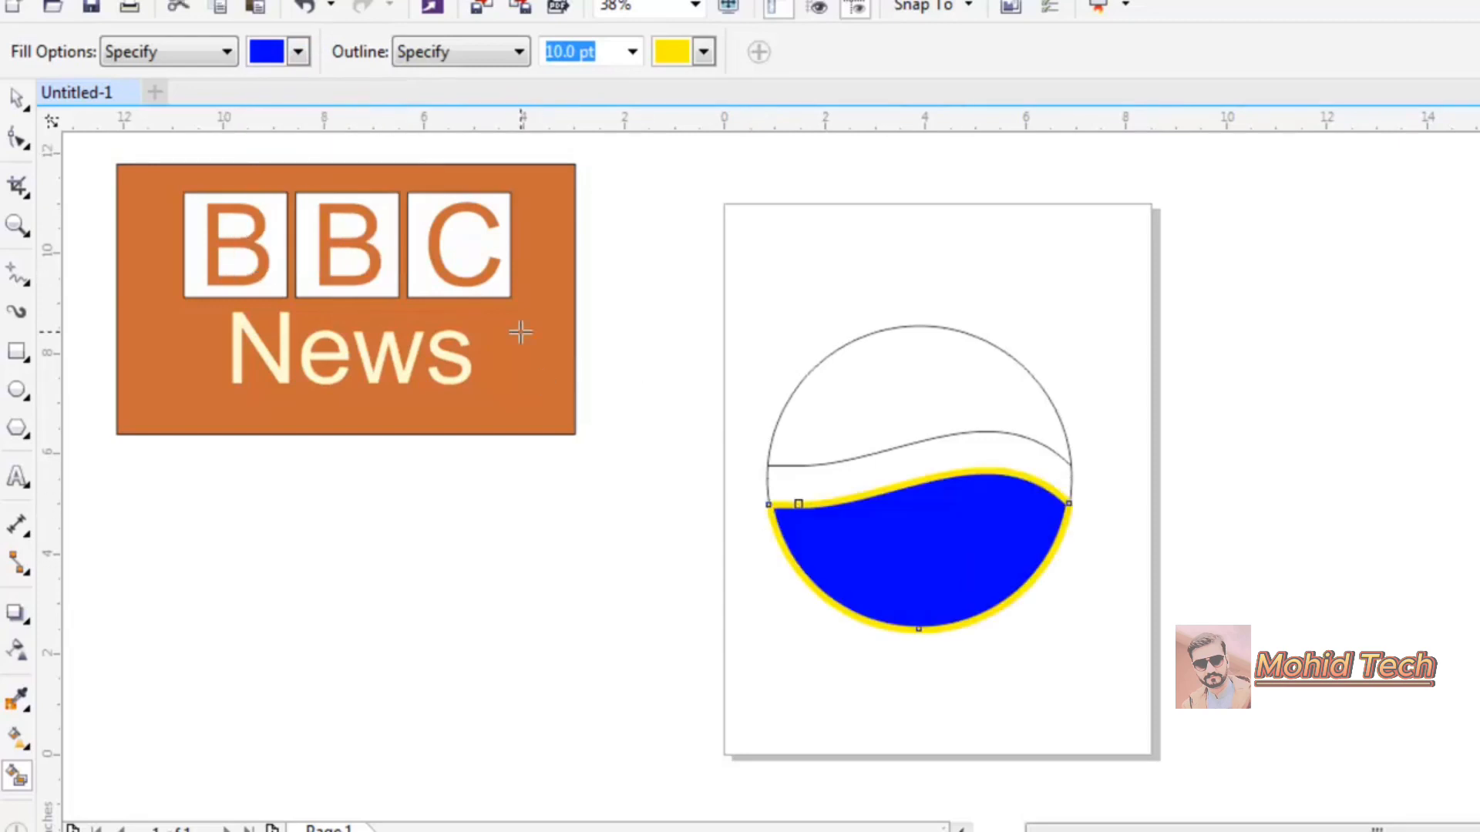
Smart-fill the circle's area above the wavy band with red, keeping the 10 pt yellow outline setting
{"action": "left_click", "coordinate": [299, 52]}
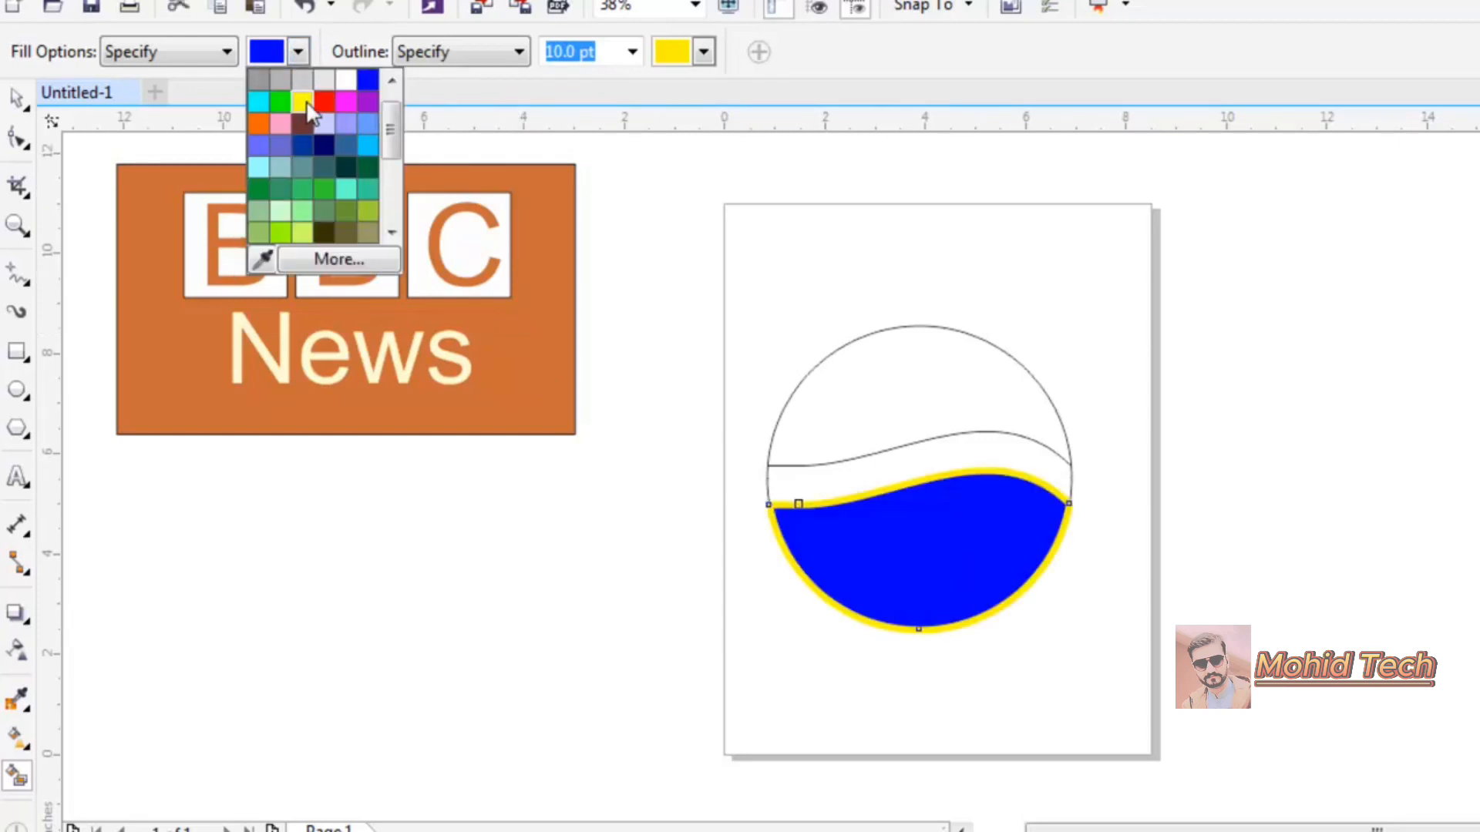
{"action": "left_click", "coordinate": [325, 101]}
{"action": "left_click", "coordinate": [922, 376]}
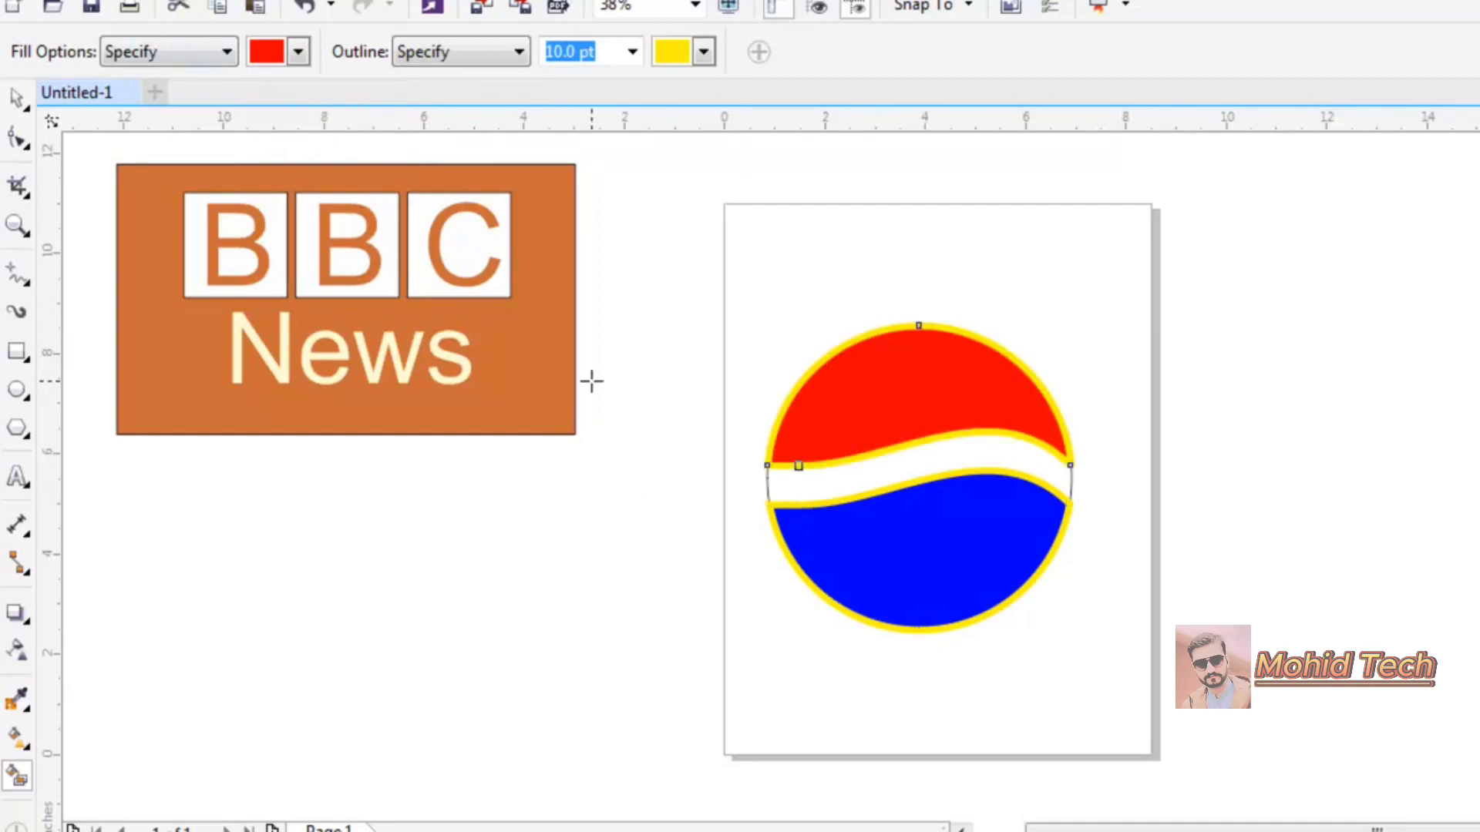
Remove the yellow outlines from the red upper segment and the blue lower segment
{"action": "left_click", "coordinate": [16, 101]}
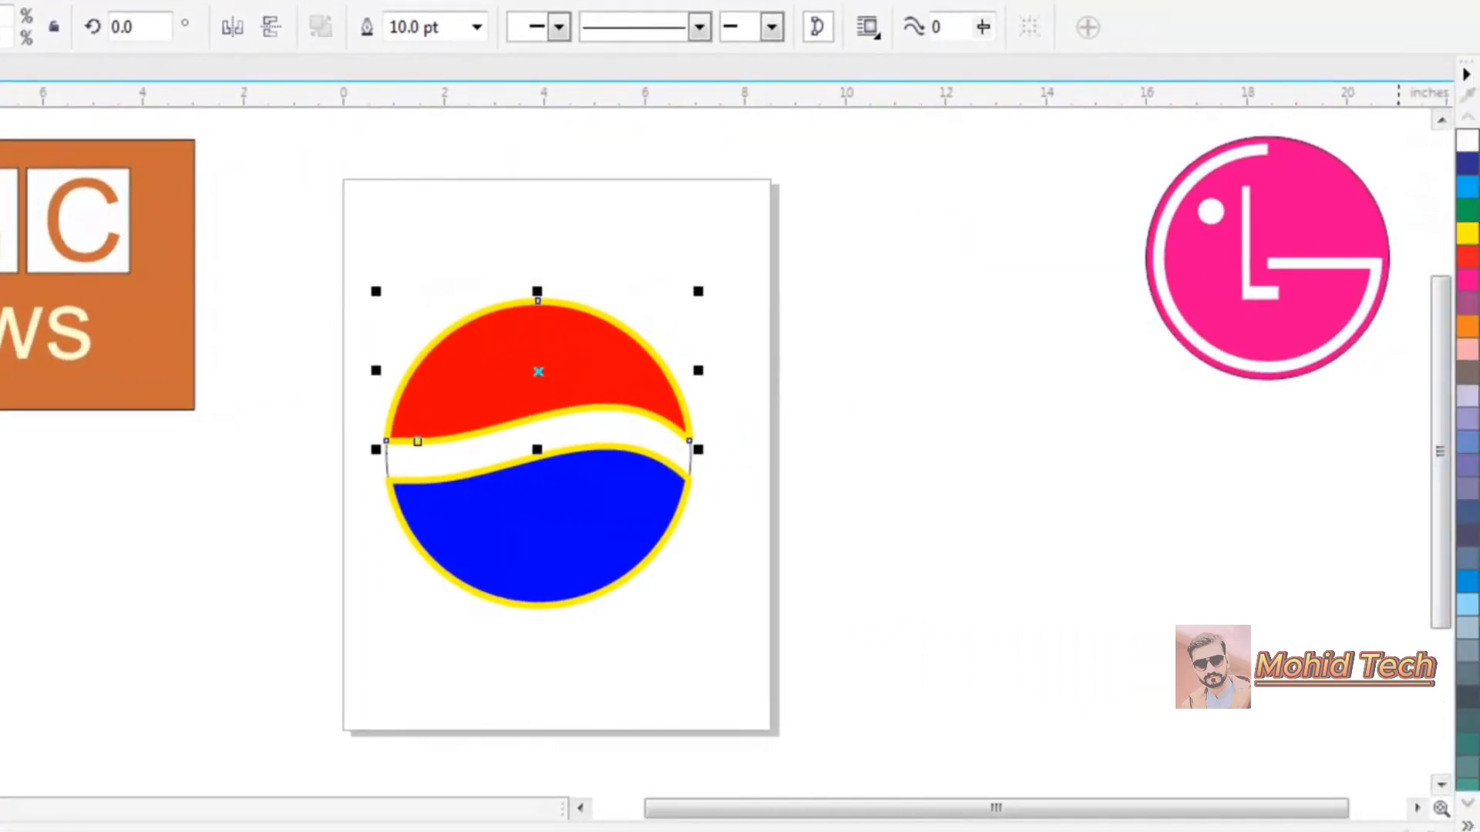
{"action": "left_click", "coordinate": [1467, 823]}
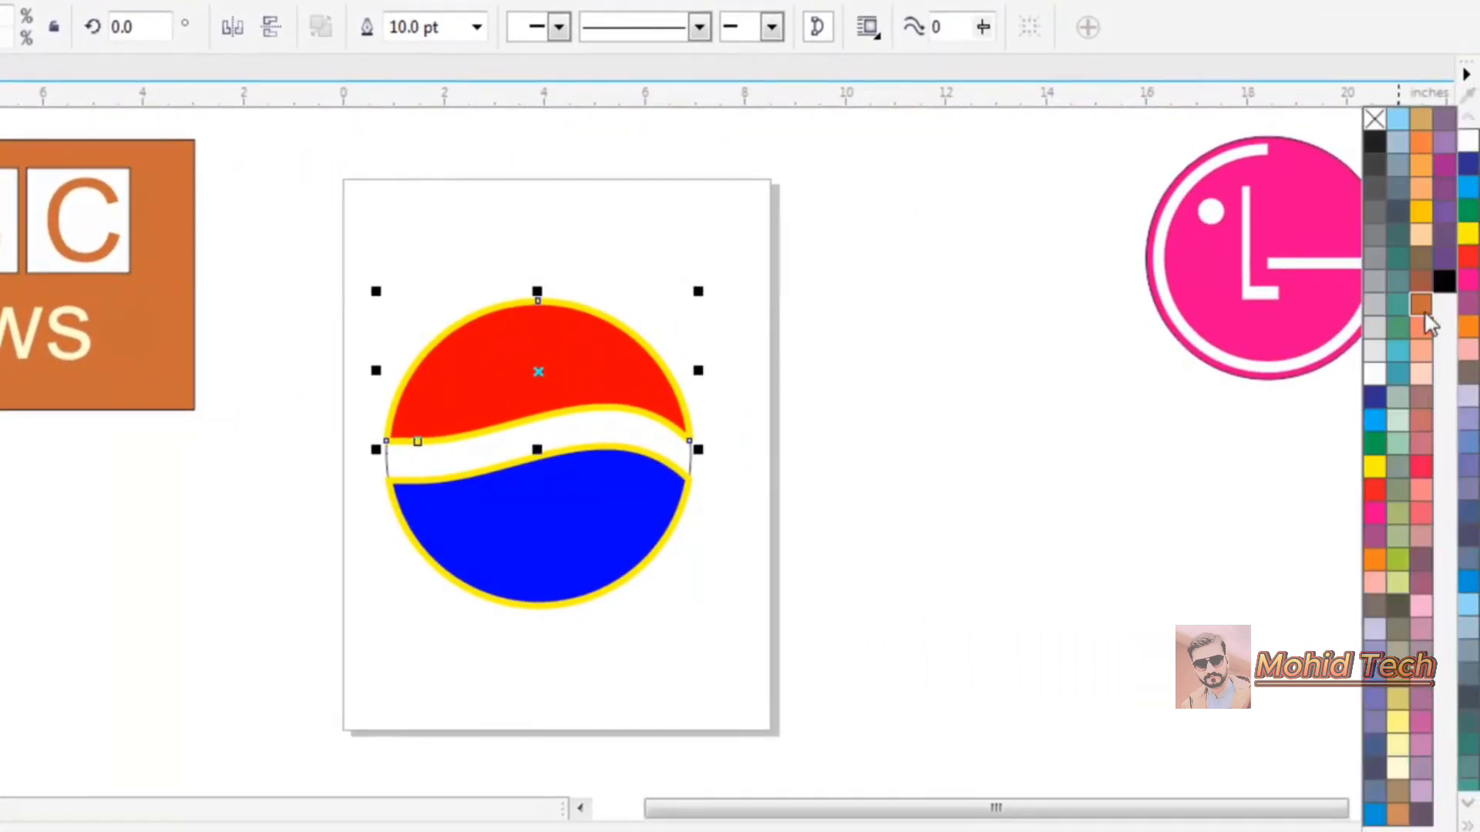
{"action": "right_click", "coordinate": [1373, 121]}
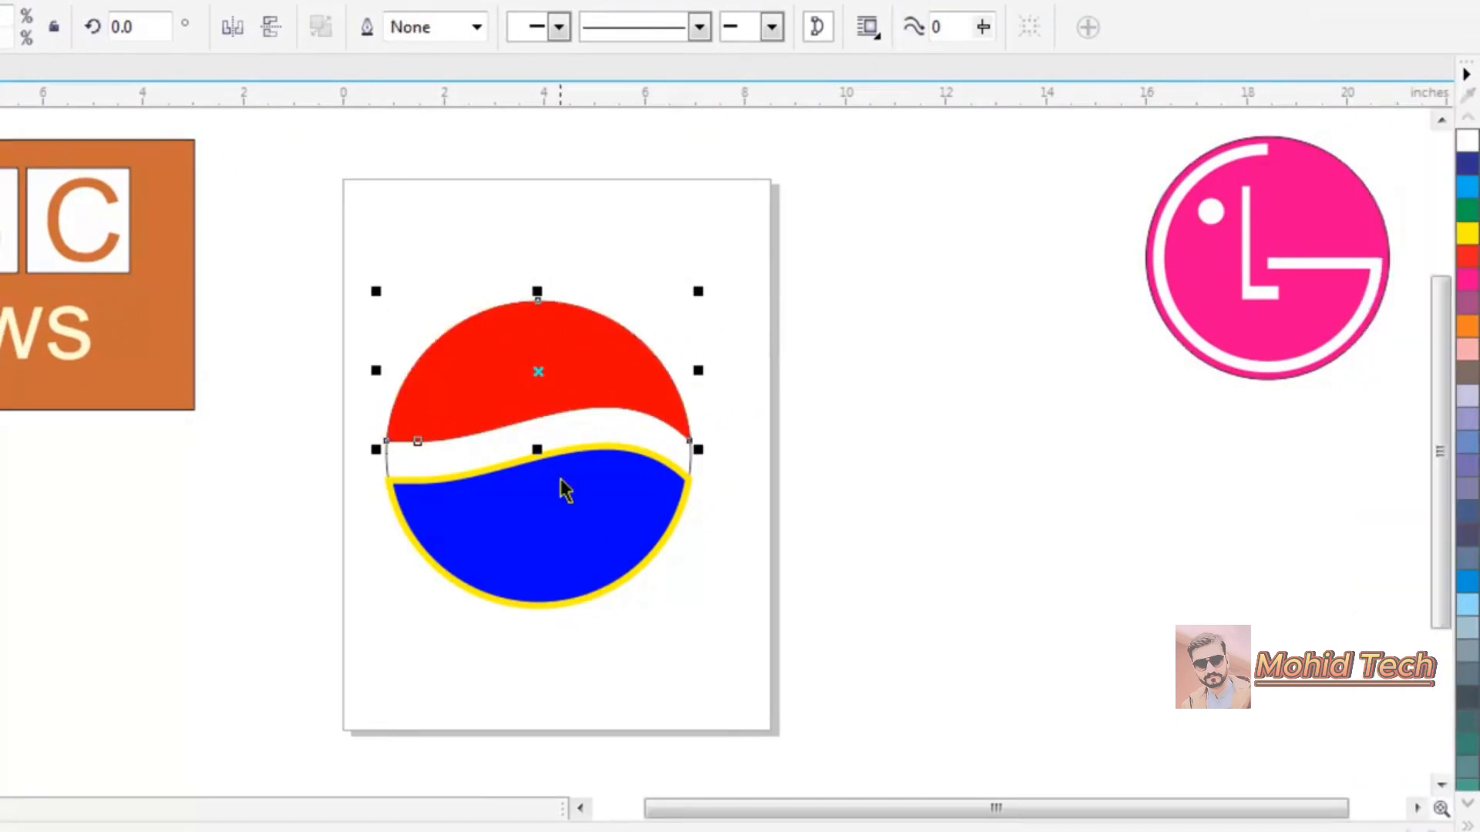
{"action": "left_click", "coordinate": [592, 524]}
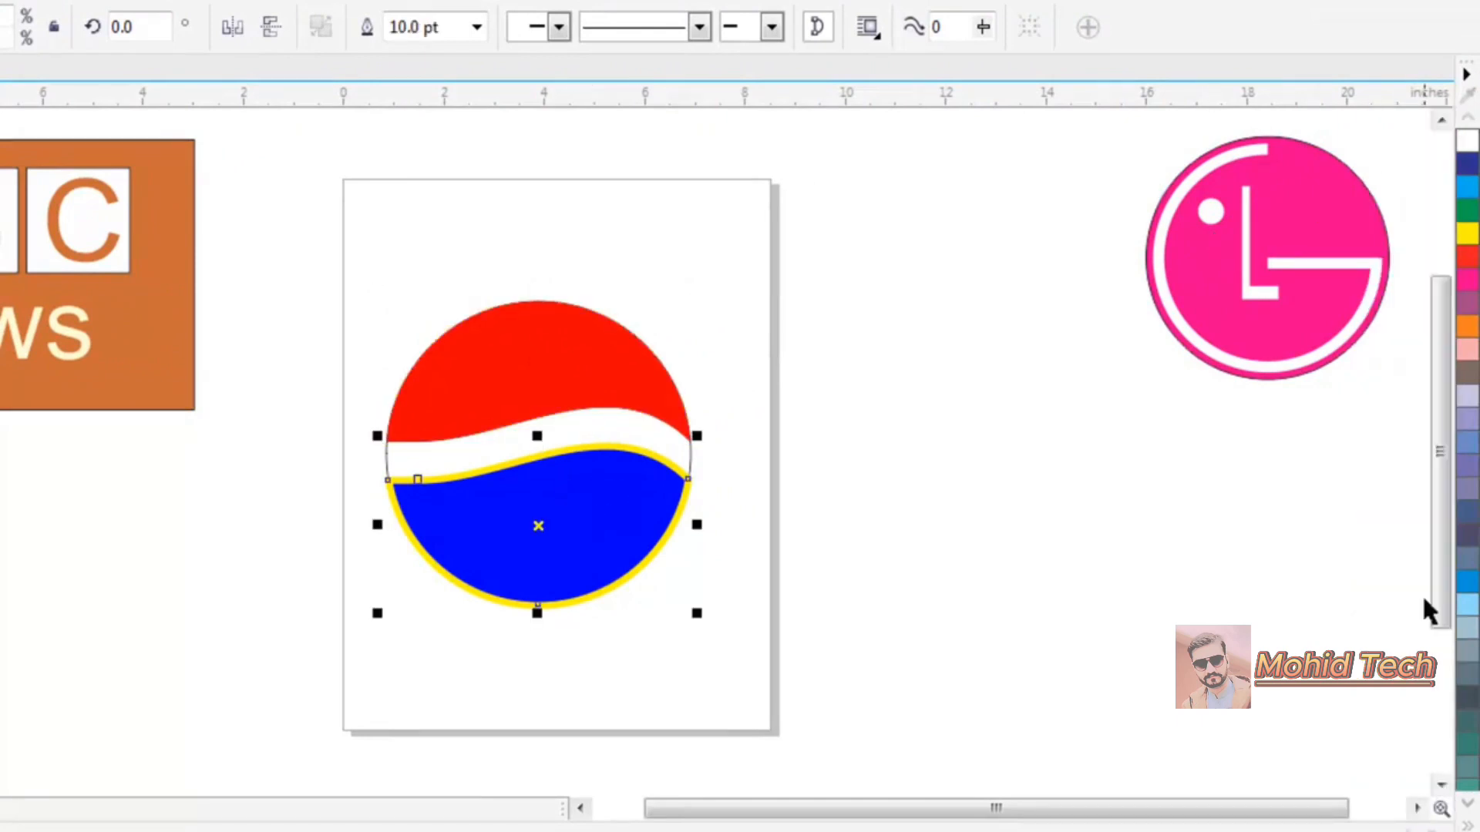
{"action": "left_click", "coordinate": [1466, 825]}
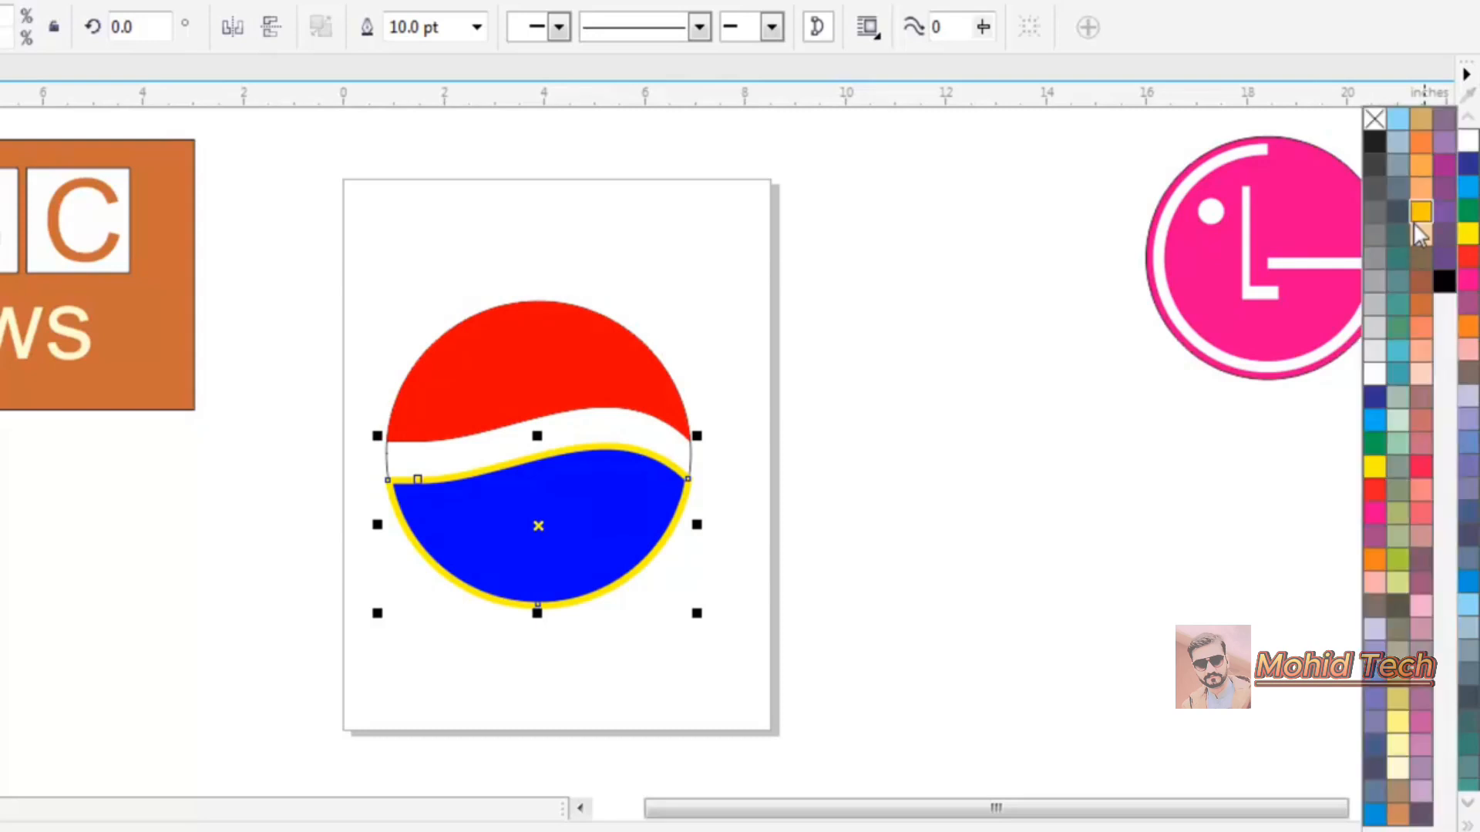
{"action": "right_click", "coordinate": [1372, 119]}
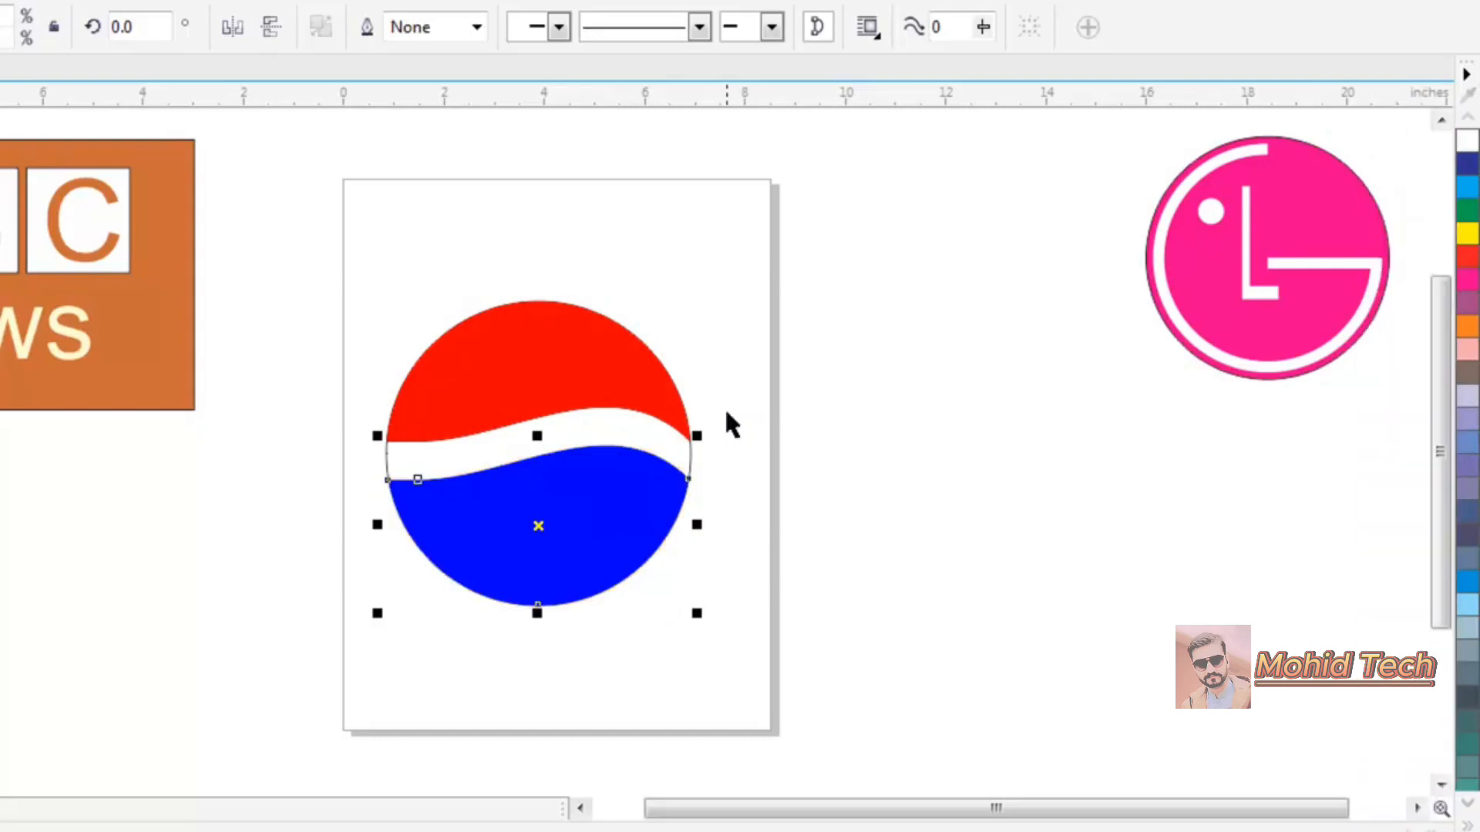
{"action": "left_click", "coordinate": [830, 440]}
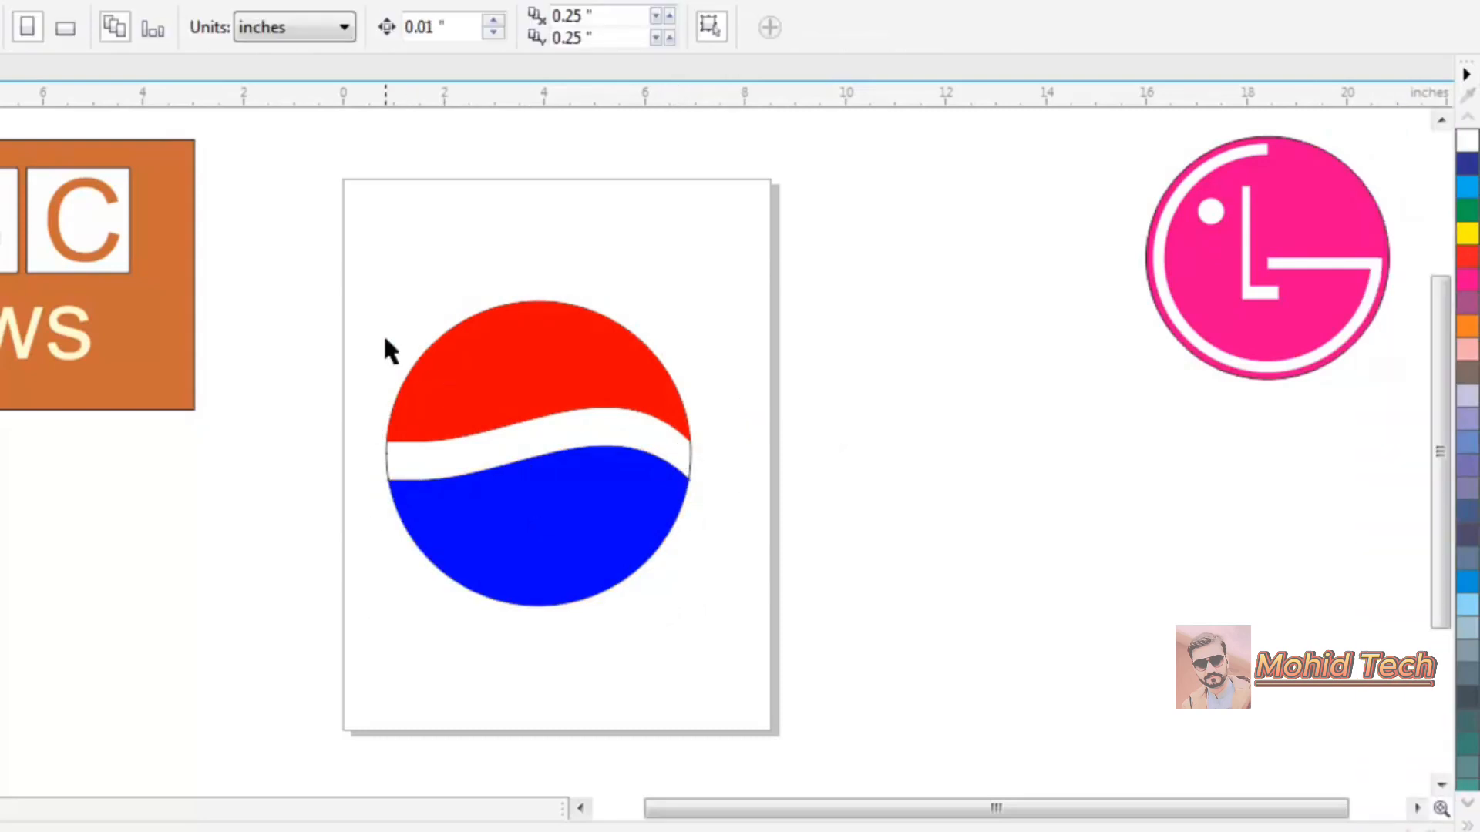
Select the thin circle around the red and blue segments and change its outline colour to white
{"action": "left_click_drag", "start_coordinate": [314, 291], "coordinate": [759, 644]}
{"action": "left_click", "coordinate": [950, 407]}
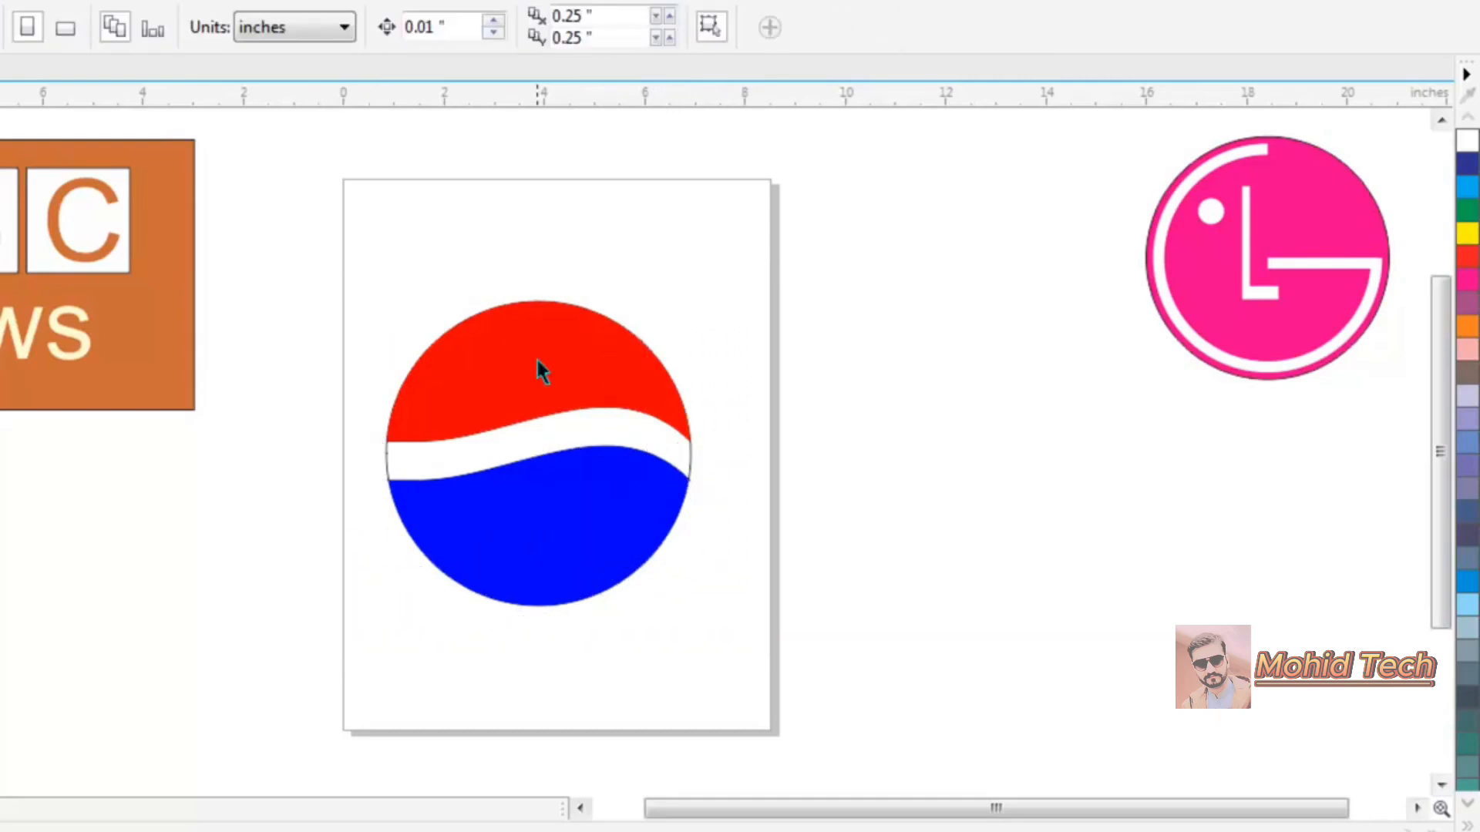
{"action": "left_click", "coordinate": [462, 325]}
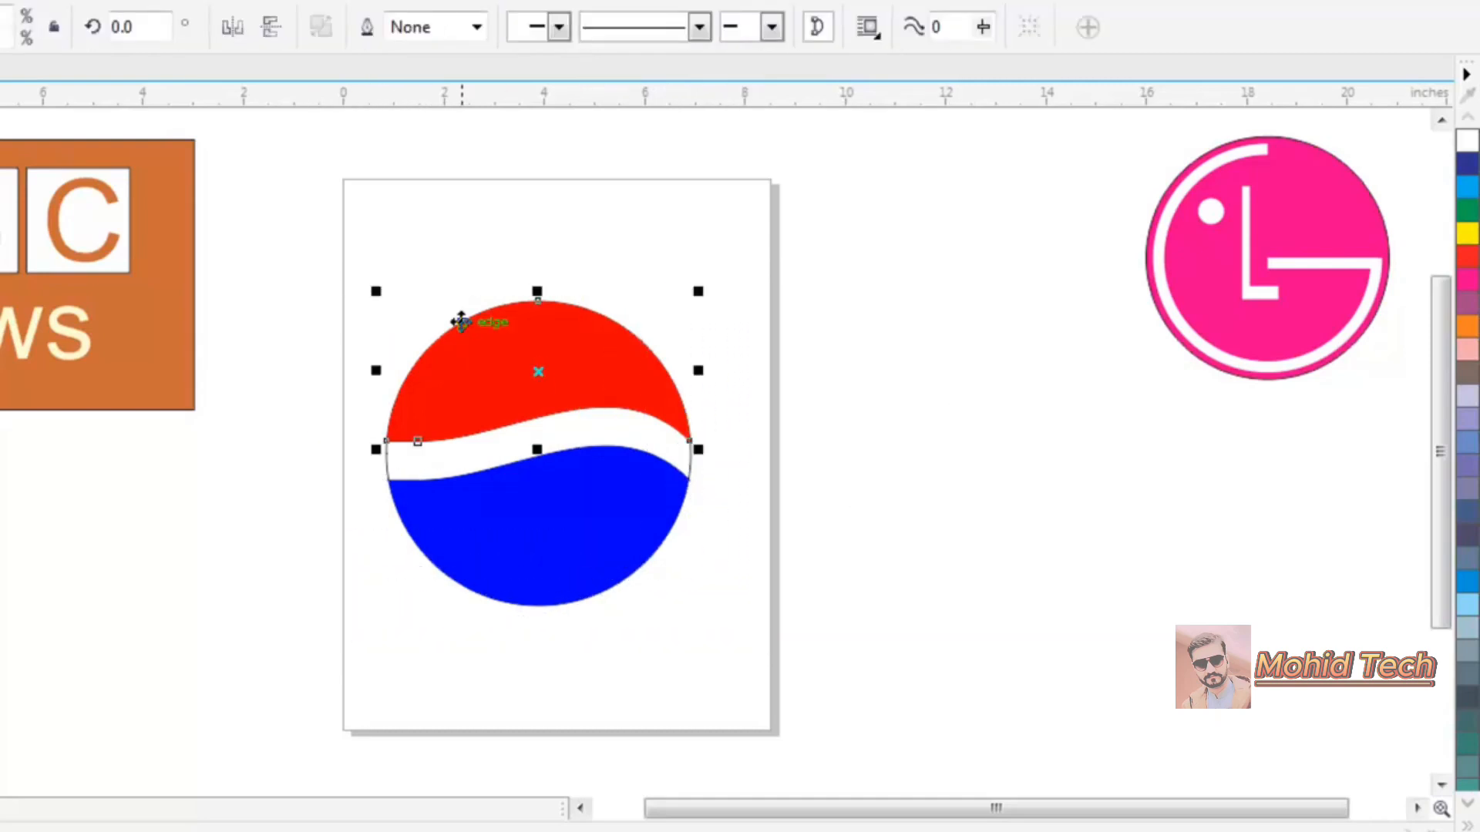
{"action": "left_click", "coordinate": [690, 472]}
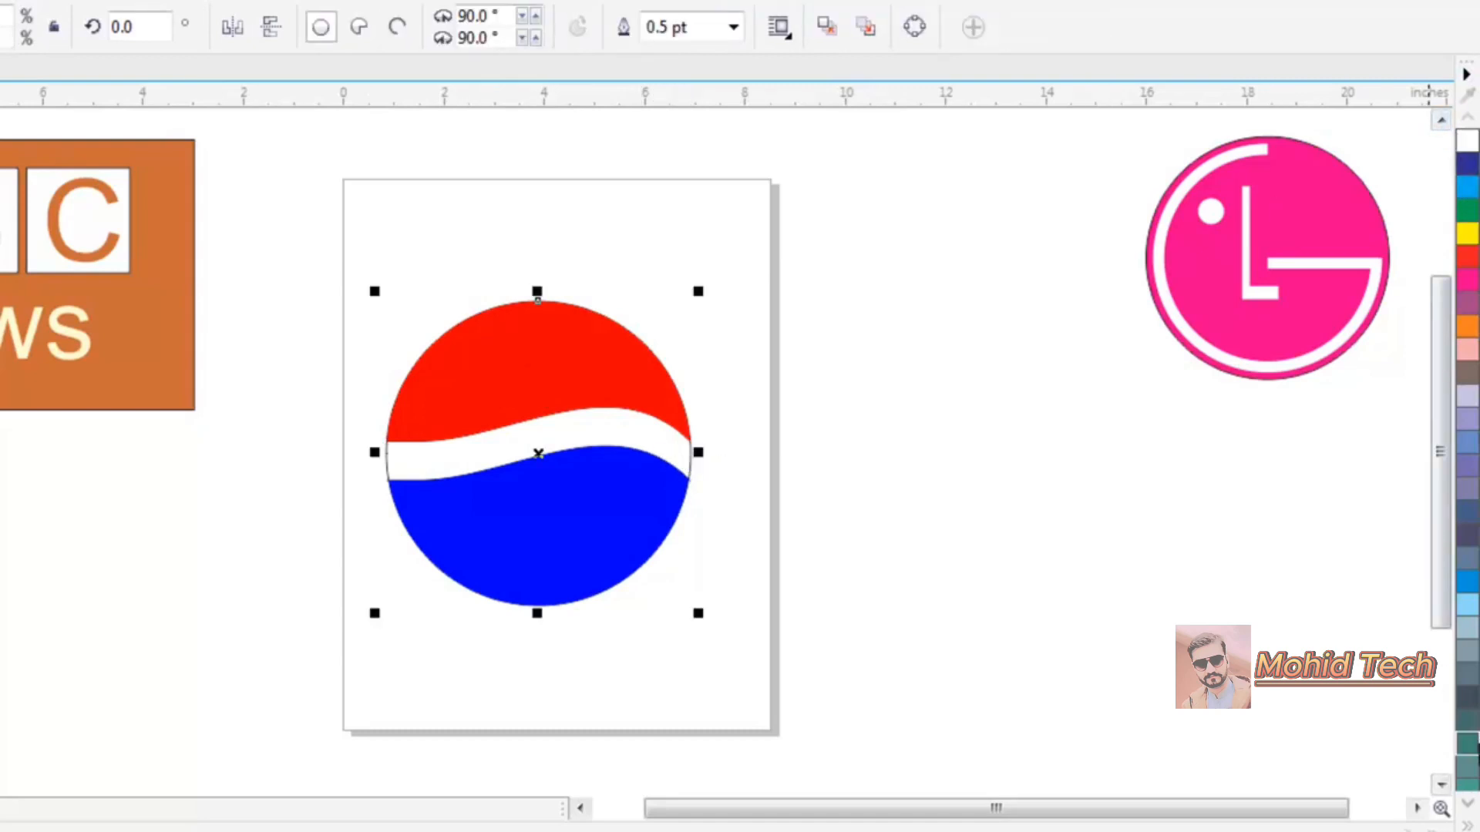
{"action": "left_click", "coordinate": [1466, 824]}
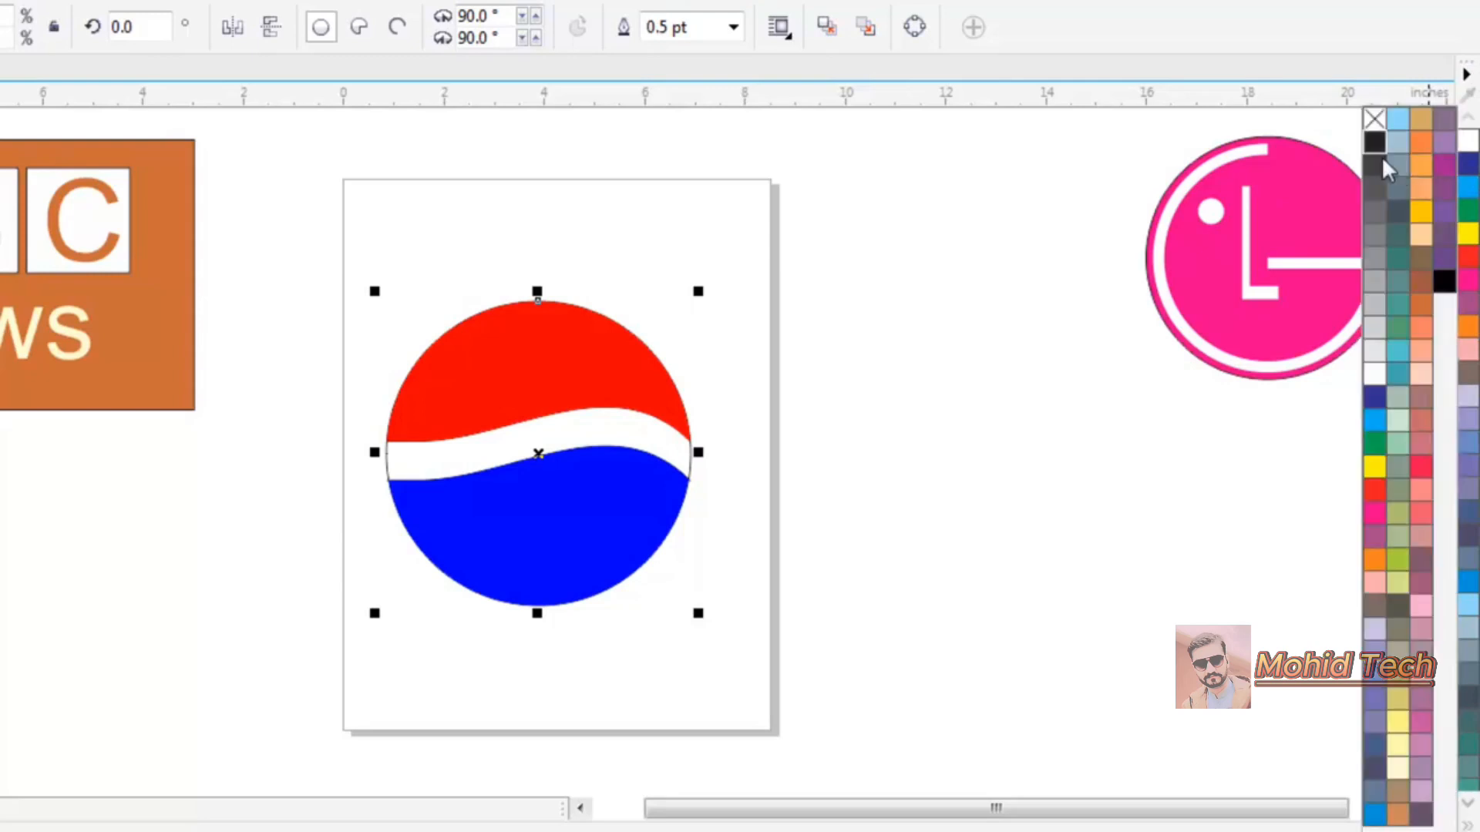
{"action": "right_click", "coordinate": [1375, 376]}
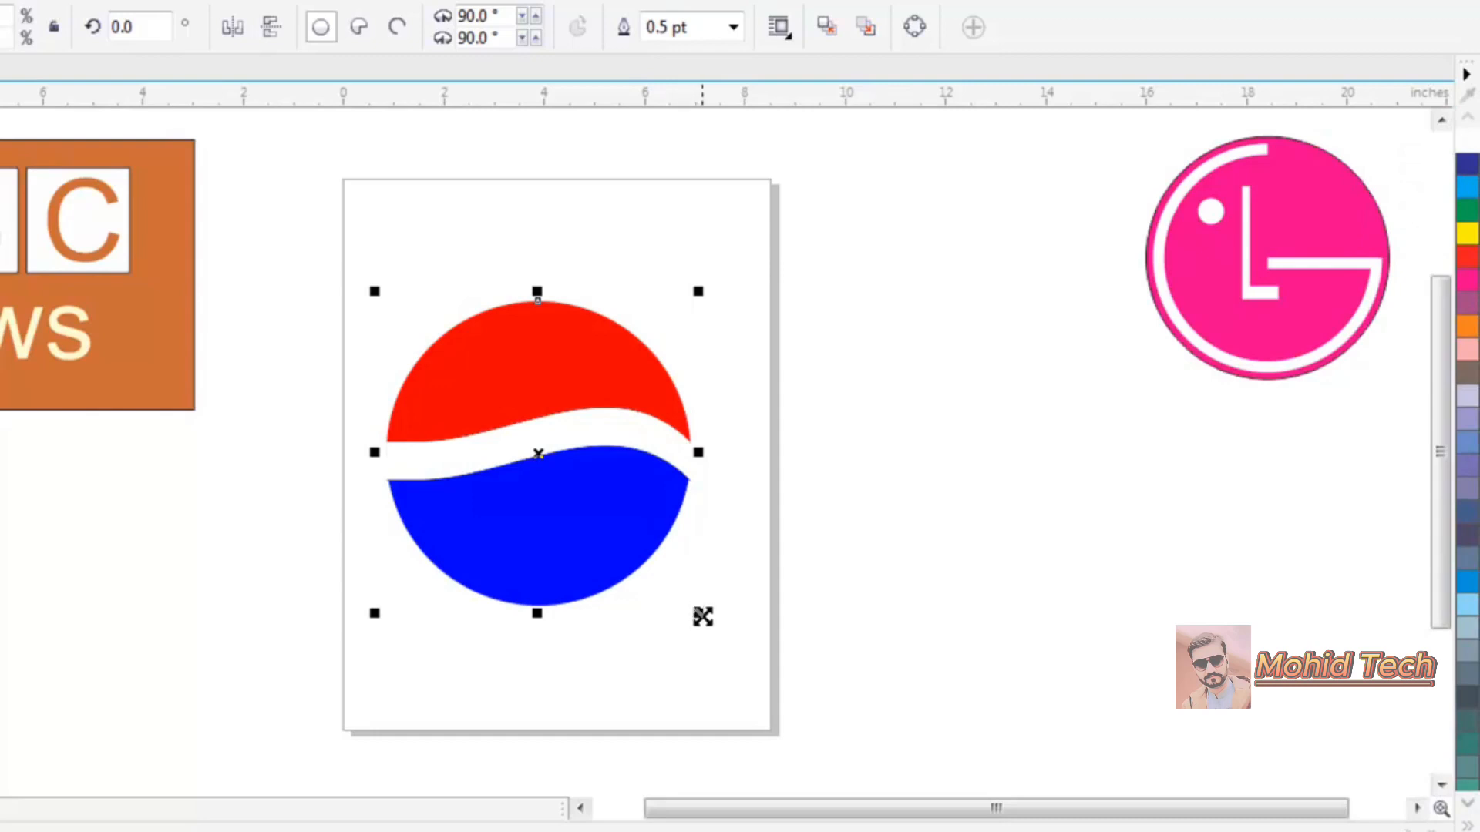
Enlarge the circle from its centre to about 7 inches in diameter and give it a black outline
{"action": "left_click_drag", "start_coordinate": [701, 613], "coordinate": [746, 638]}
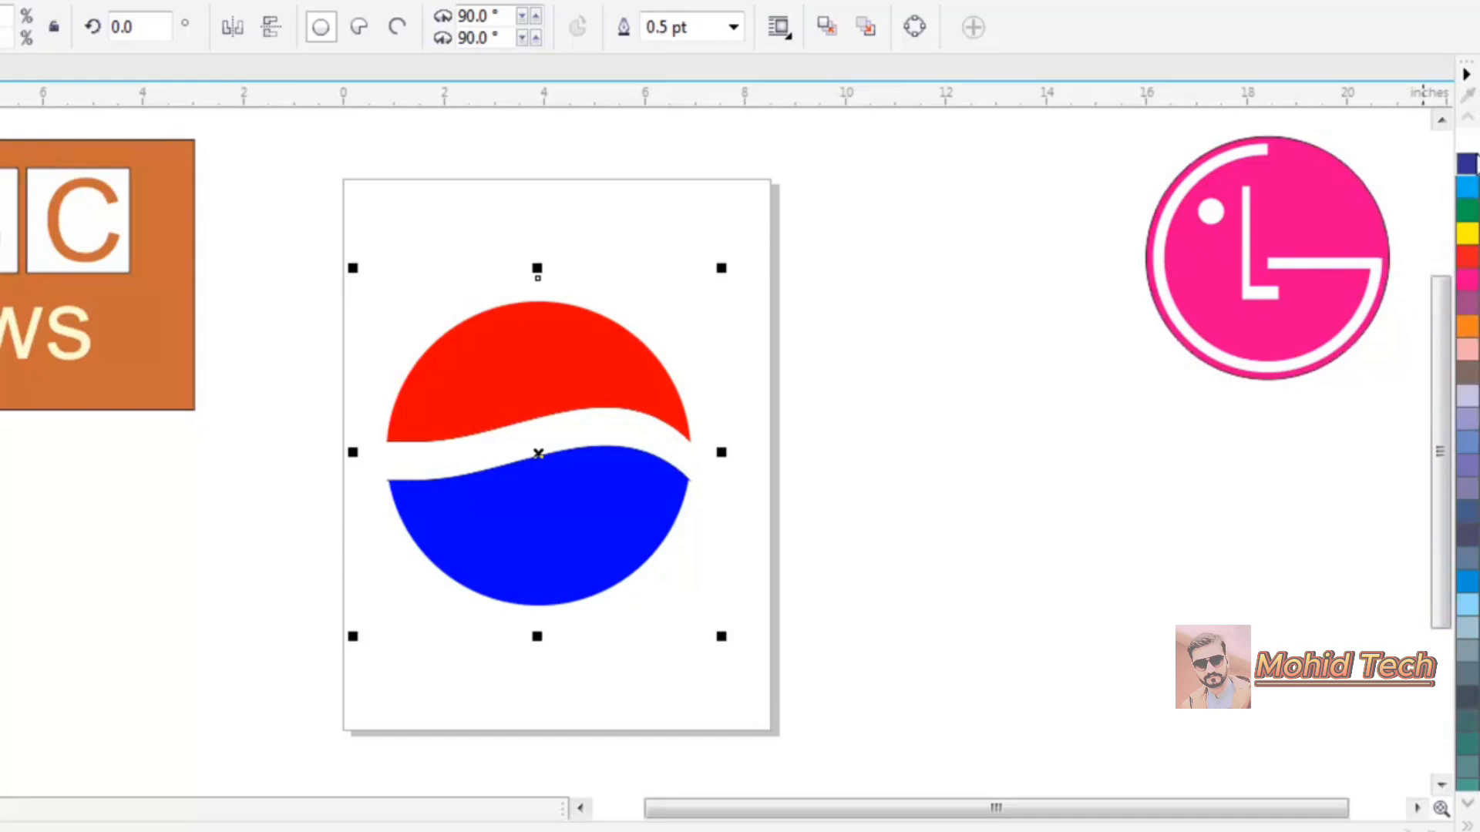
{"action": "left_click", "coordinate": [1468, 824]}
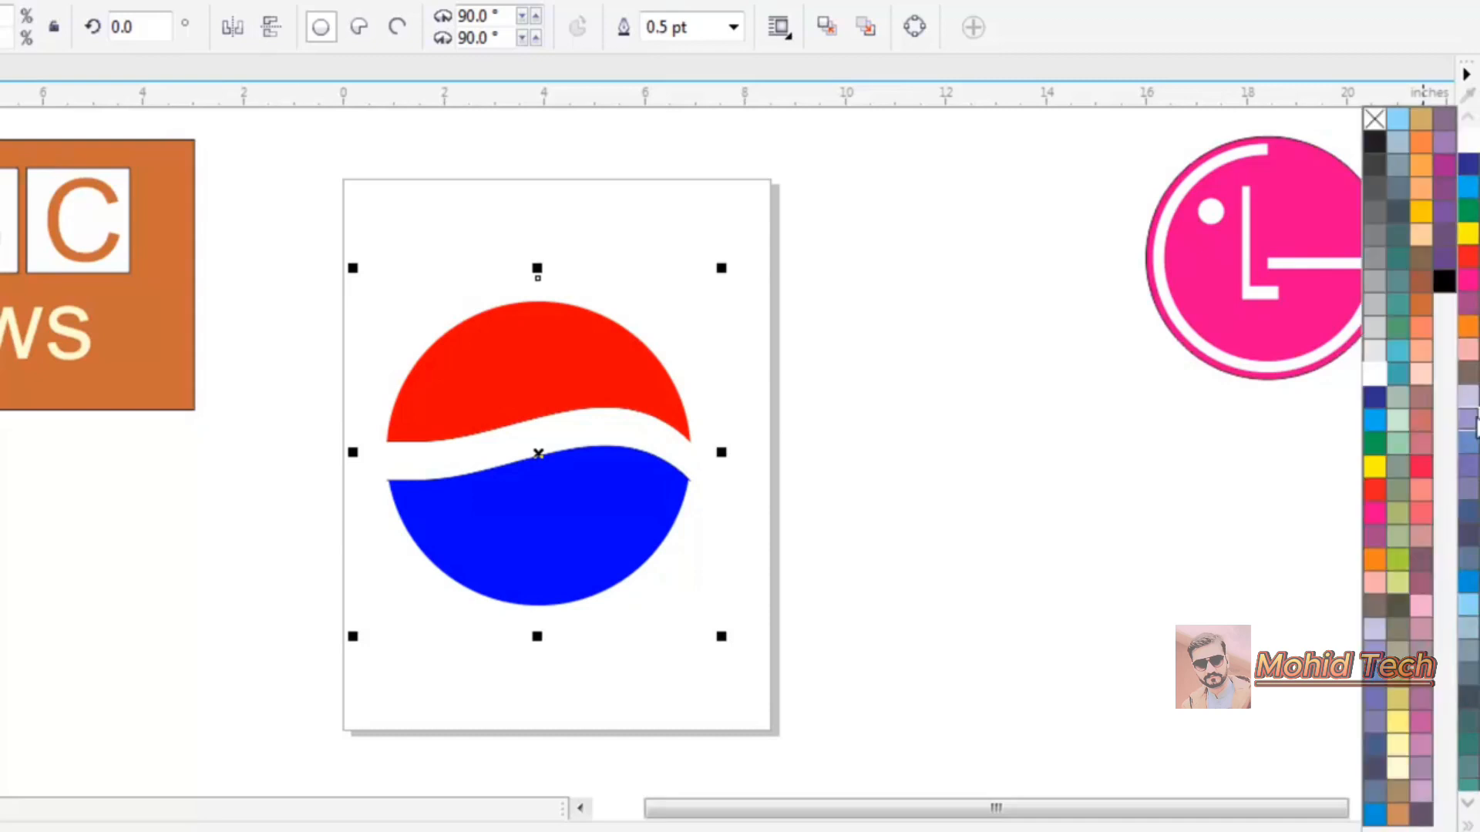
{"action": "right_click", "coordinate": [1371, 146]}
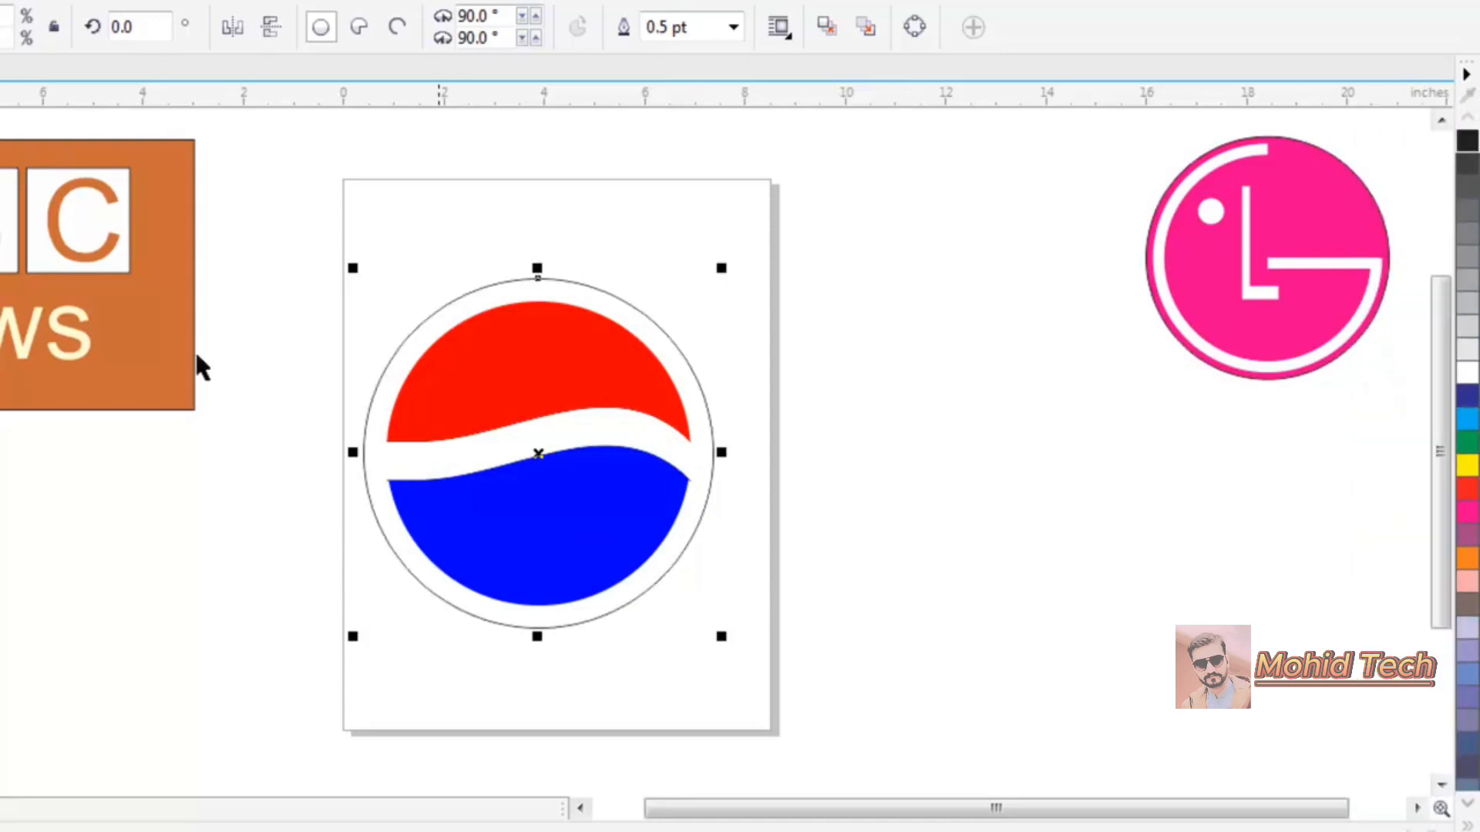
{"action": "left_click", "coordinate": [247, 357]}
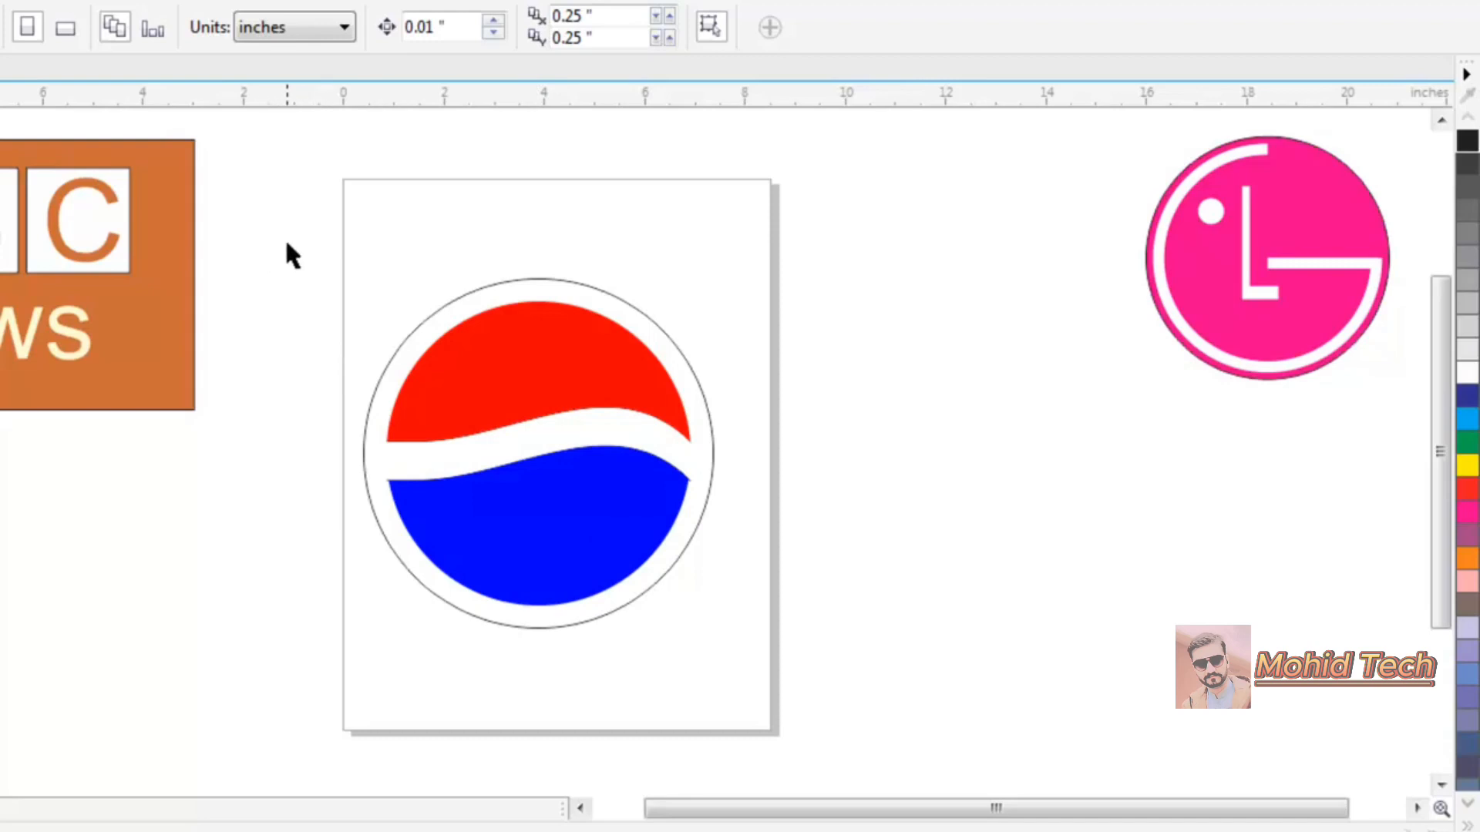
Group all the globe logo's shapes, including the outer circle and the red and blue segments, into one object
{"action": "left_click_drag", "start_coordinate": [290, 232], "coordinate": [825, 678]}
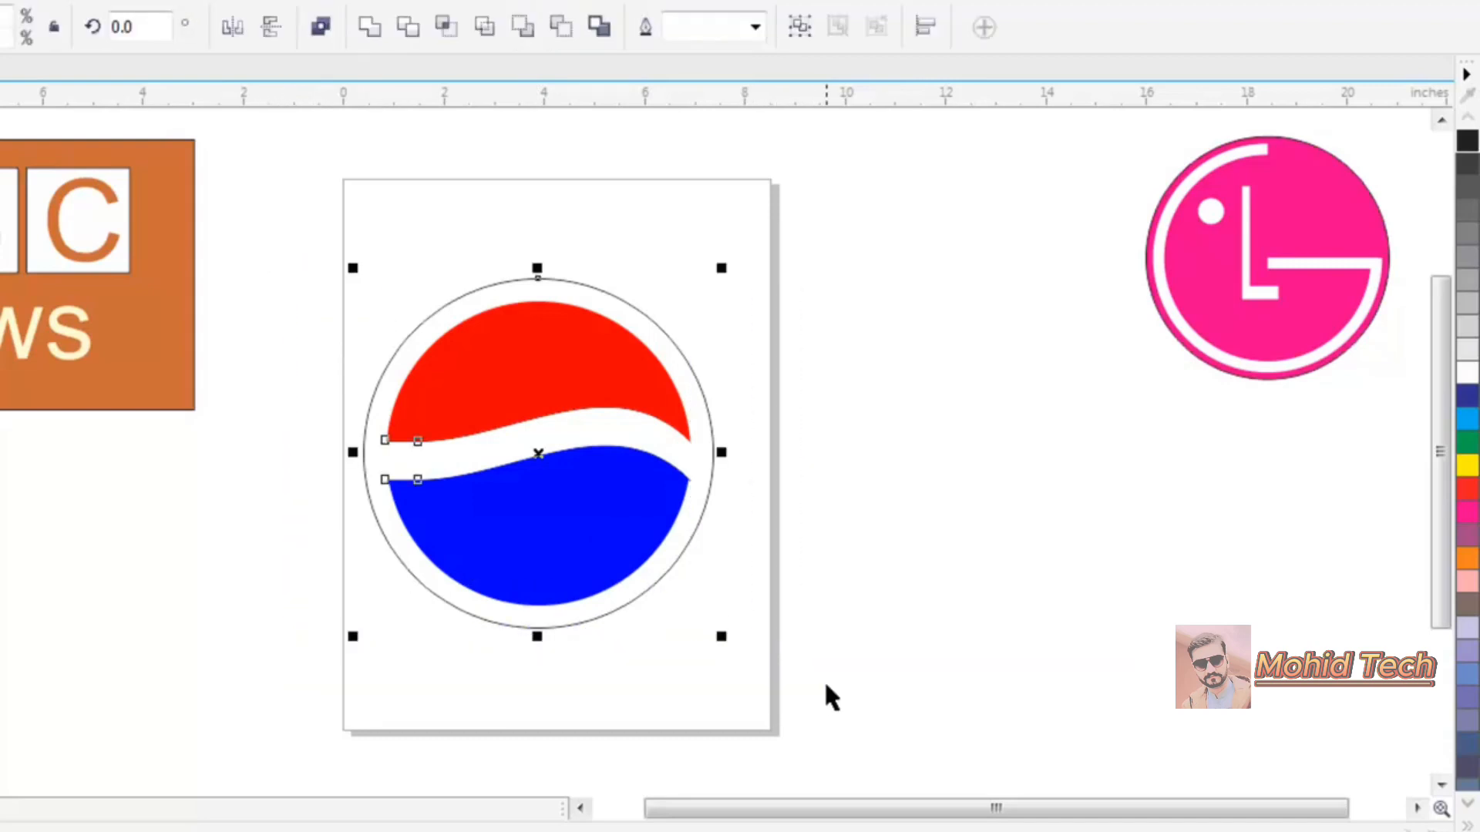
{"action": "left_click", "coordinate": [802, 28]}
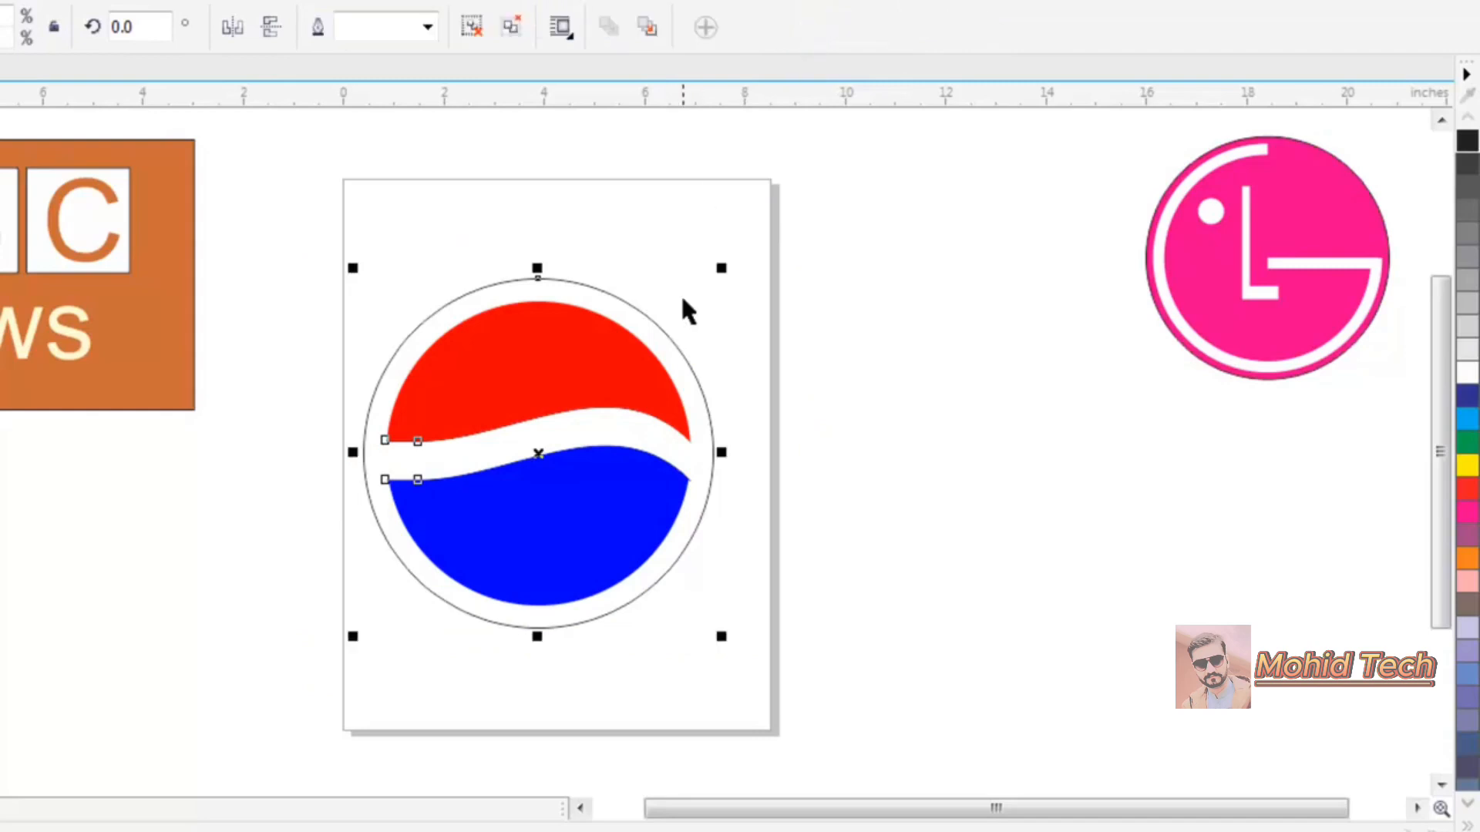